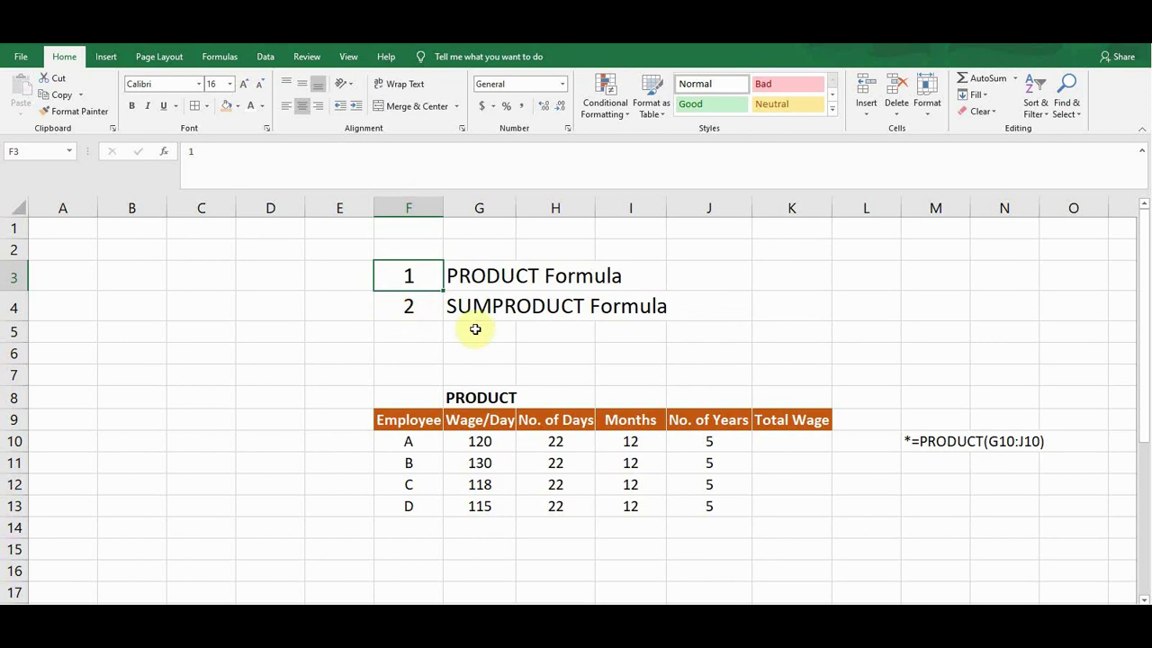
Walk through the PRODUCT and SUMPRODUCT topics and the wage table's columns and employees.
left_click(406, 306)
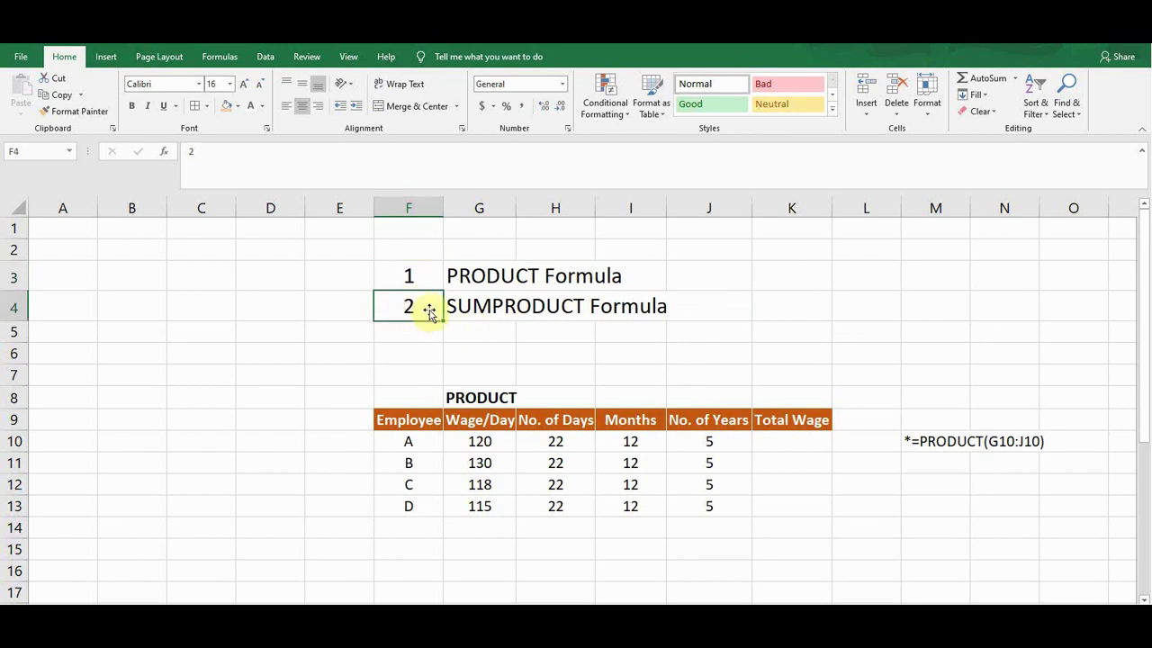
left_click(419, 272)
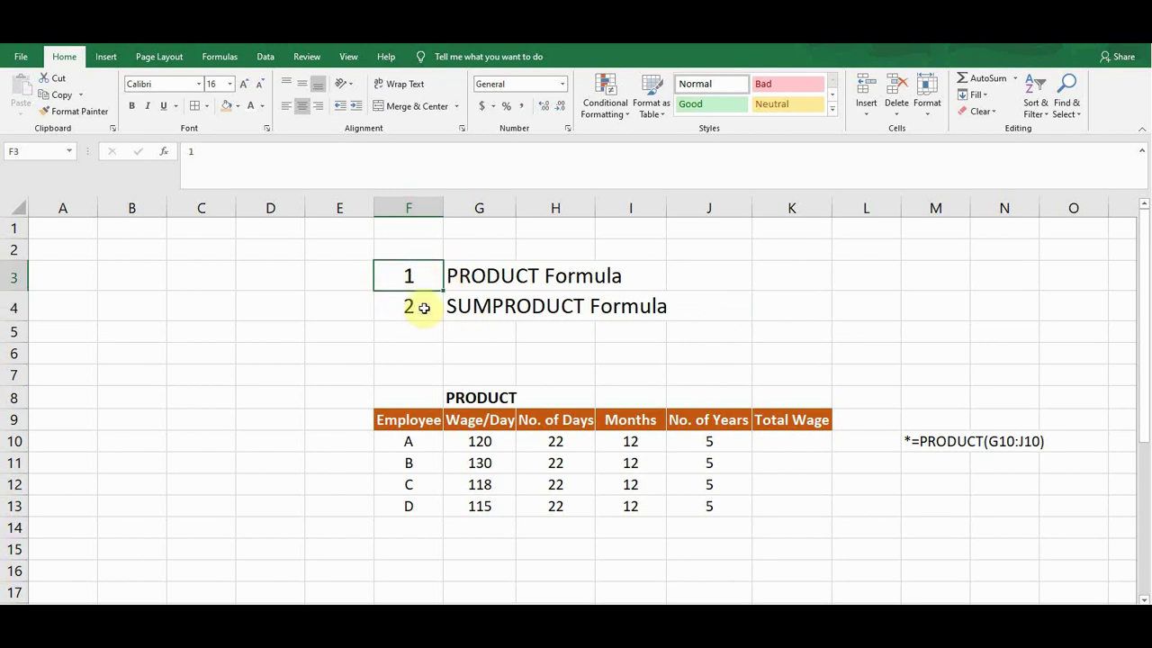
left_click(424, 307)
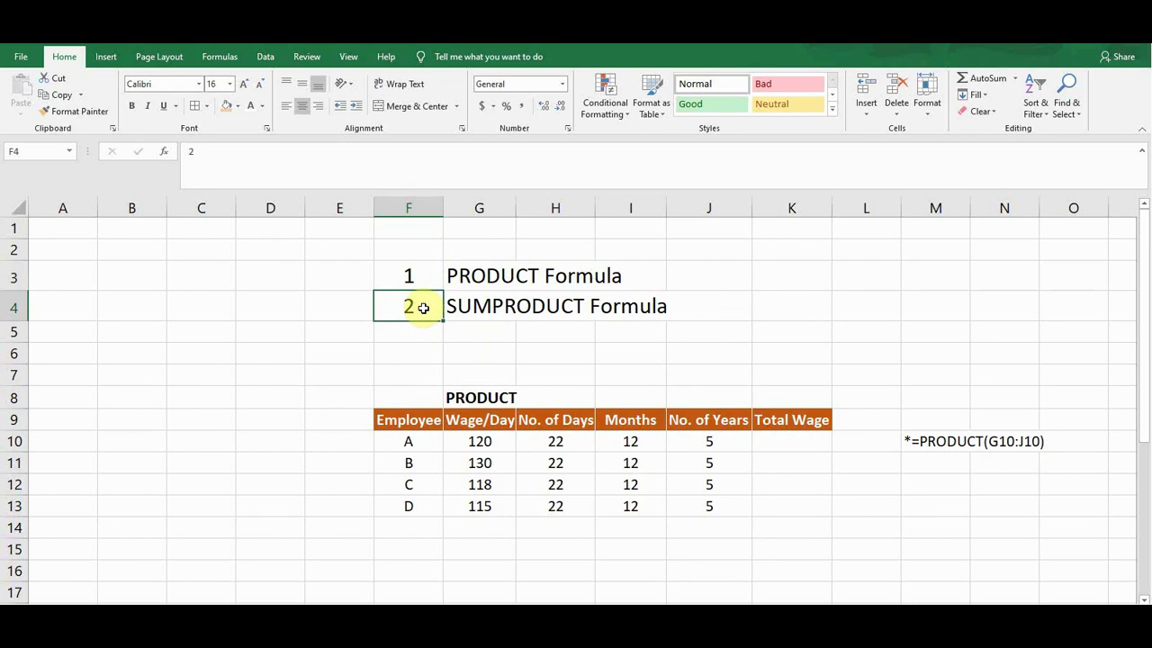
left_click(462, 397)
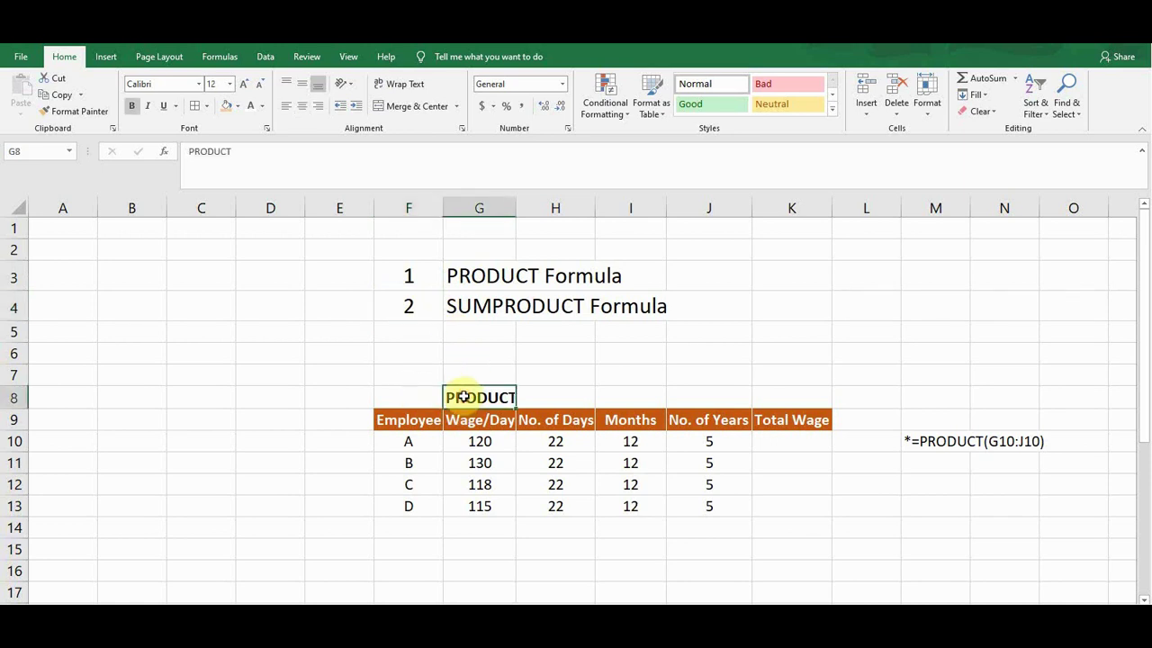
left_click(404, 439)
left_click(406, 464)
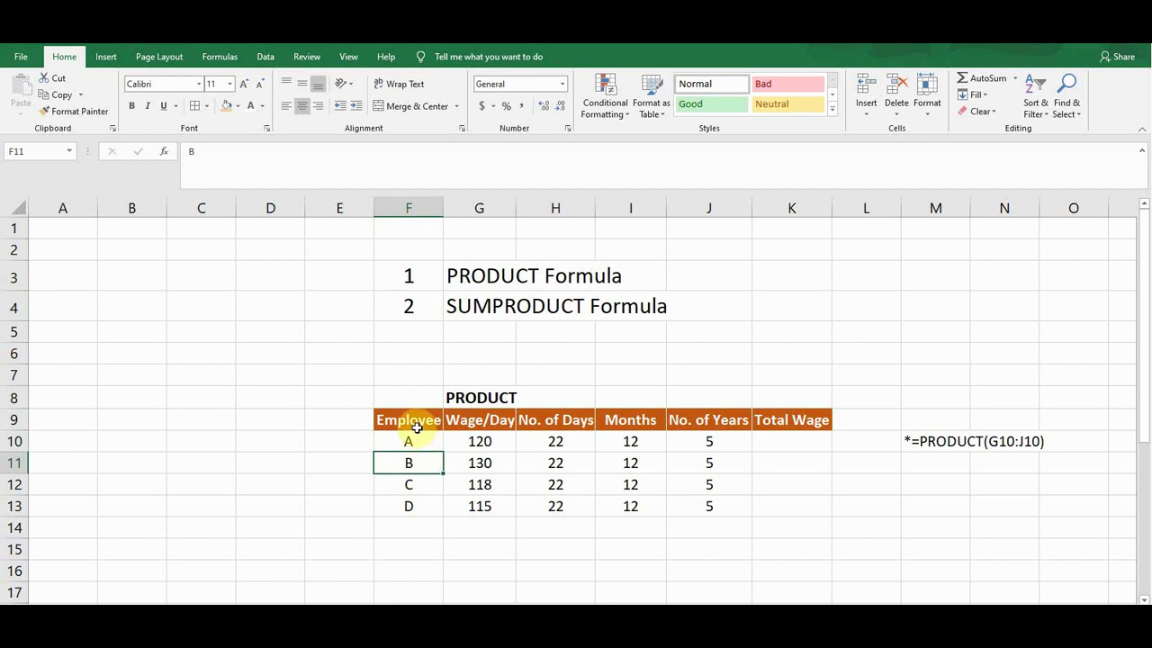
left_click(486, 442)
left_click(549, 441)
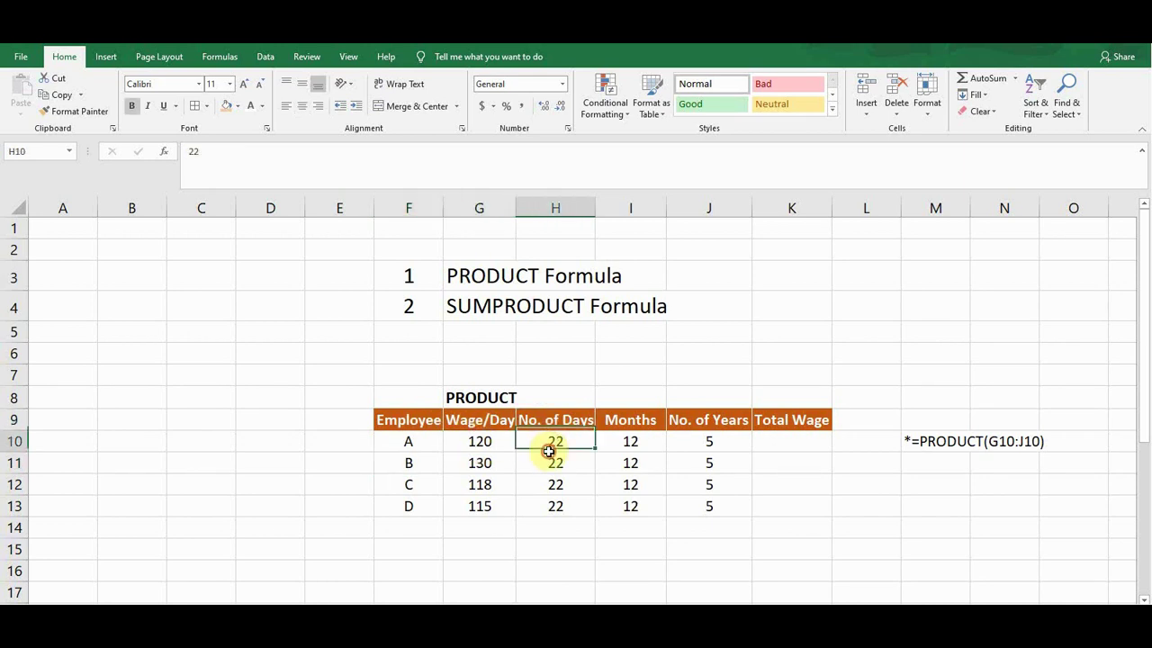
left_click(640, 421)
left_click(693, 422)
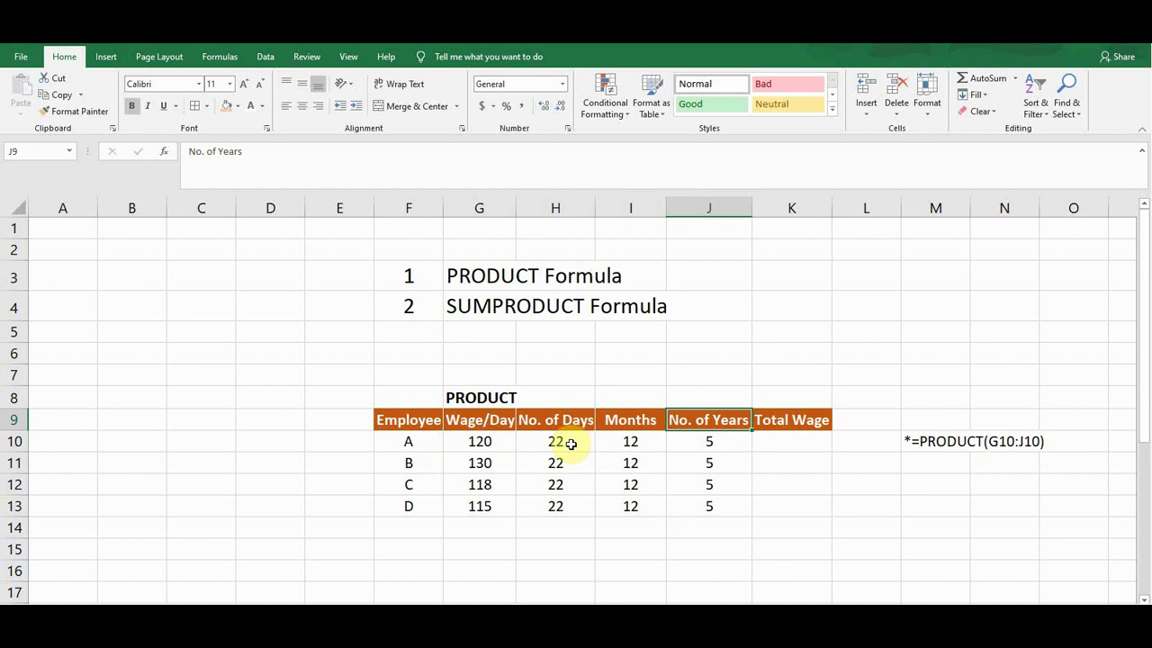
left_click(697, 444)
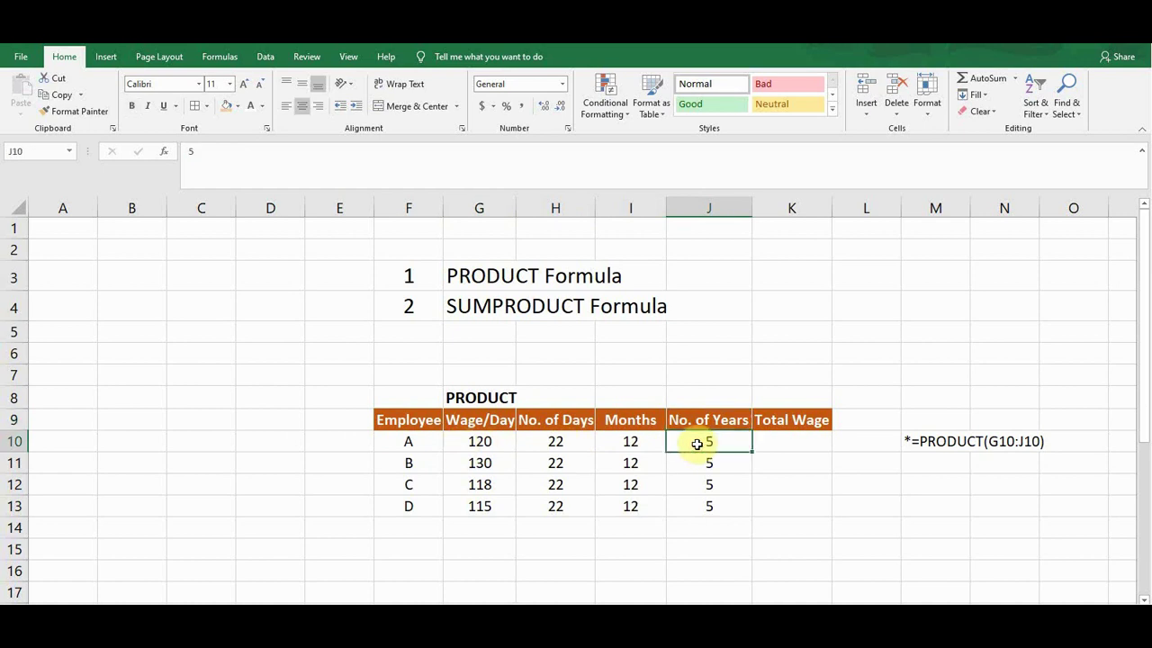
Point out employee A's factors: daily wage 120, 22 days, 12 months and 5 years.
left_click(465, 443)
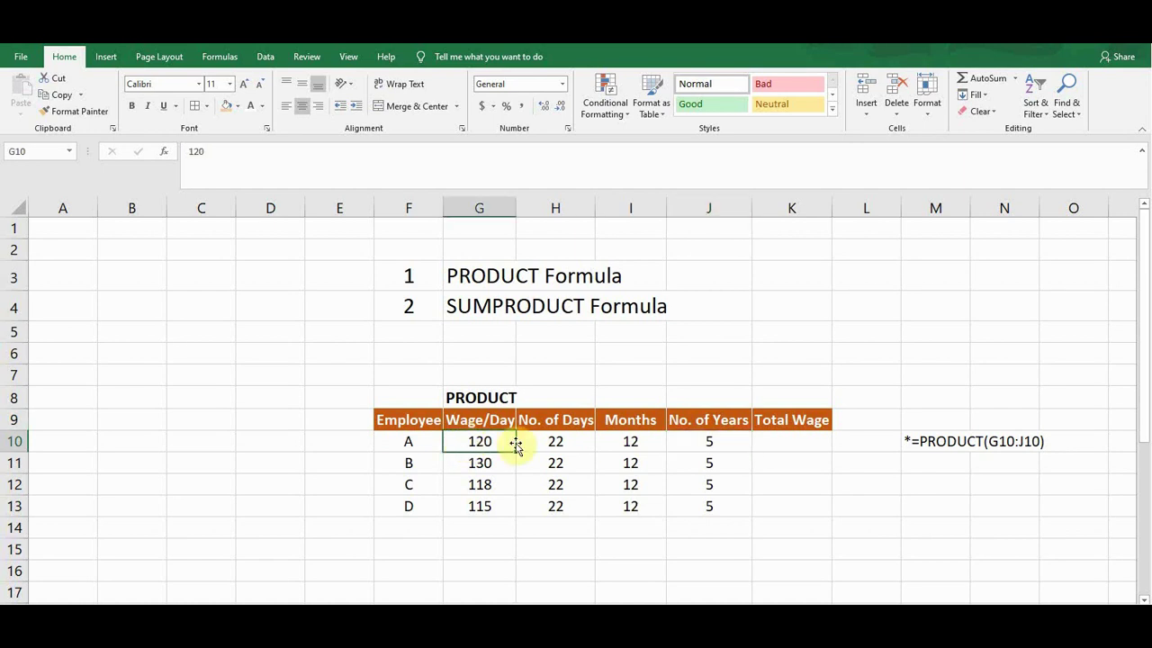
left_click(553, 442)
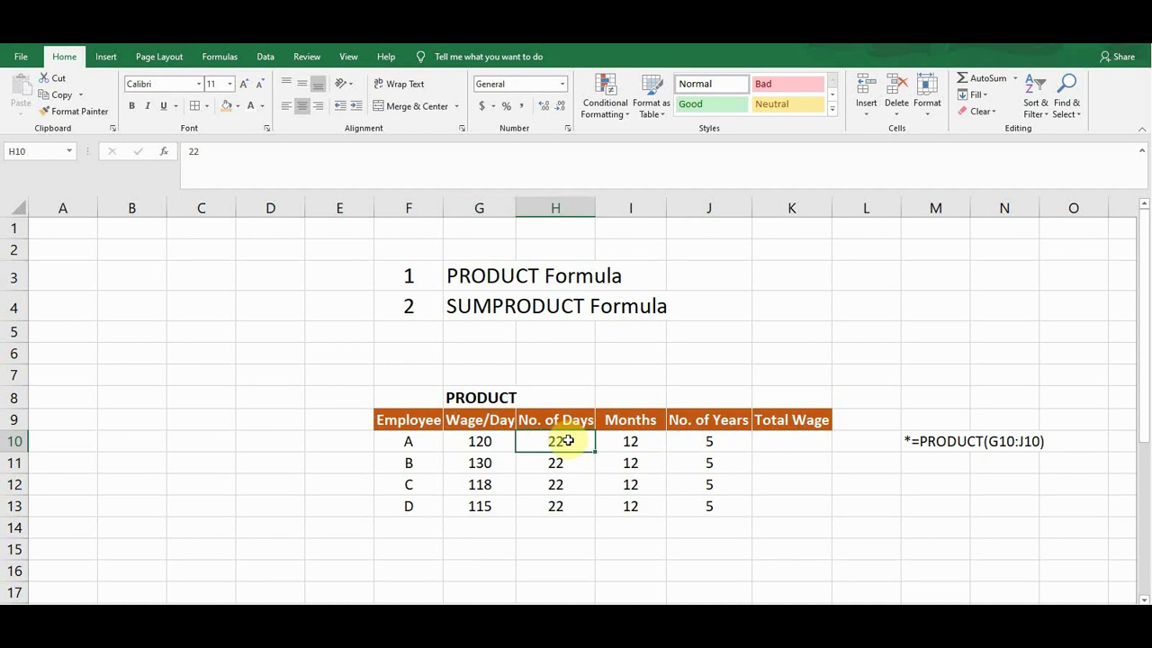
left_click(637, 442)
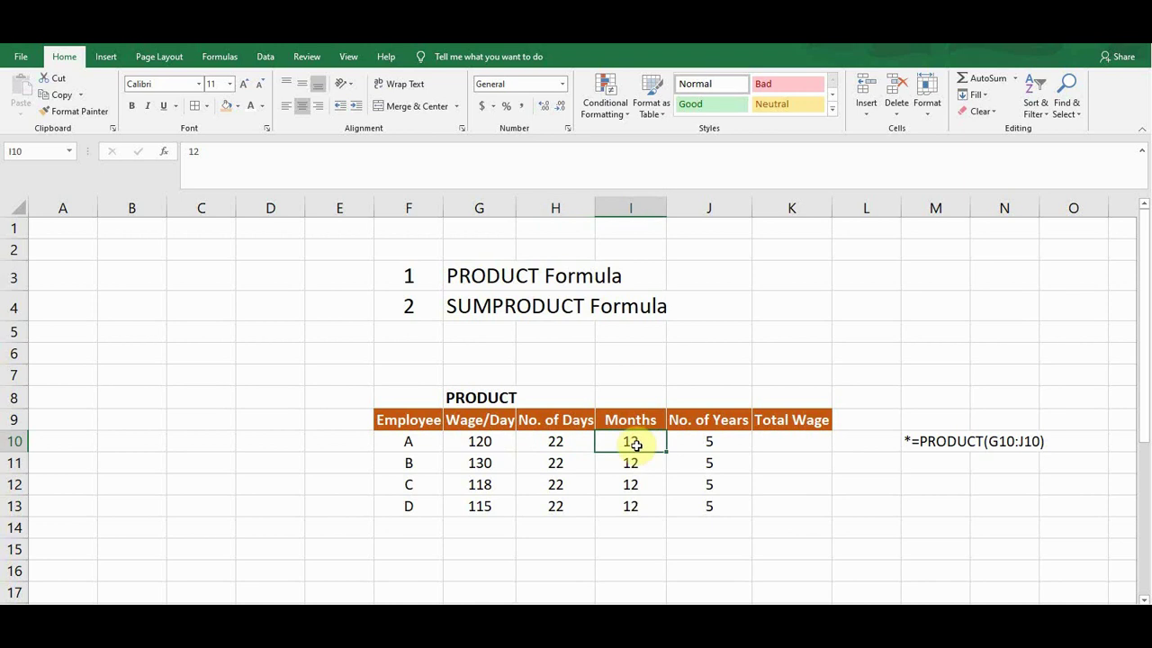
left_click(707, 442)
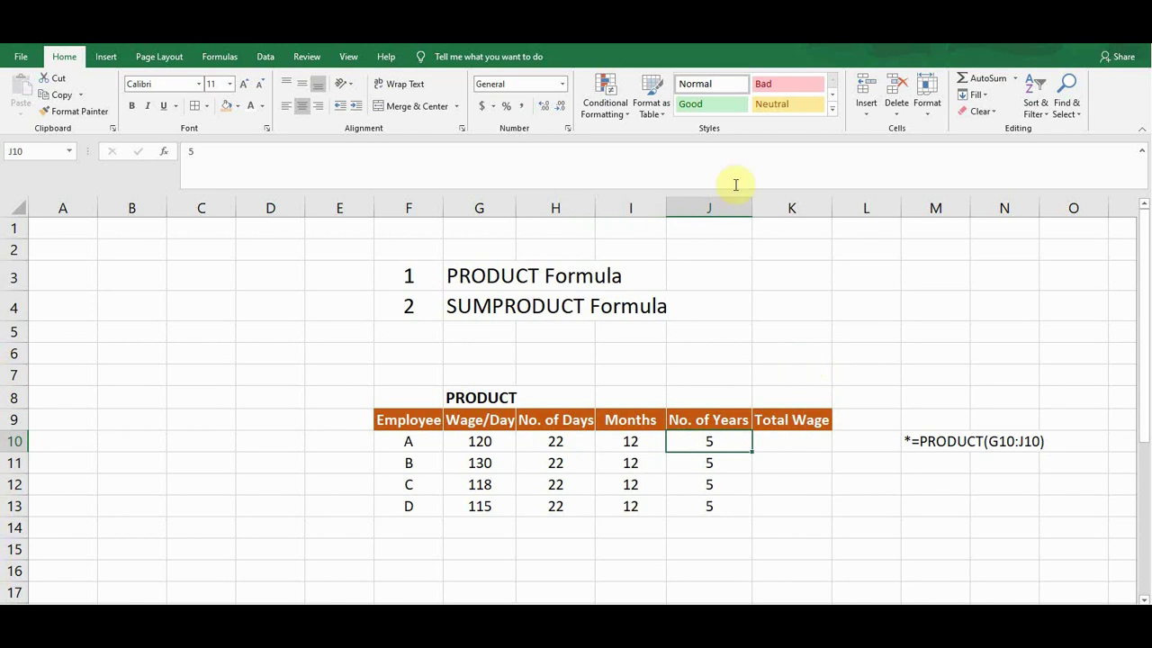
left_click(737, 43)
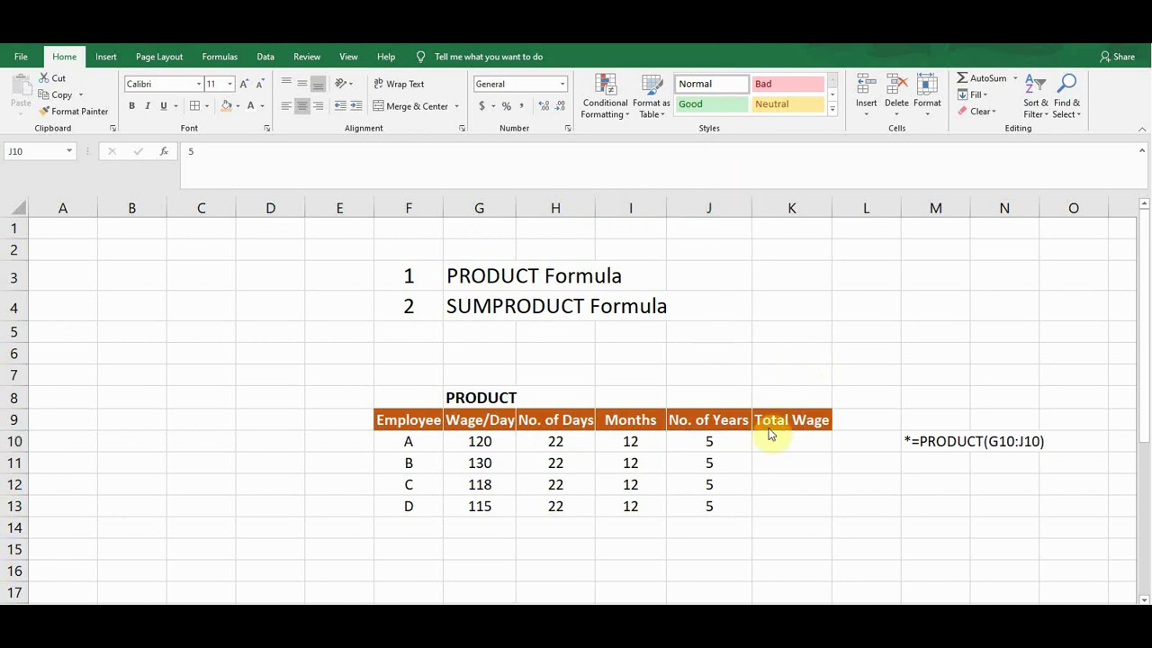
left_click(477, 441)
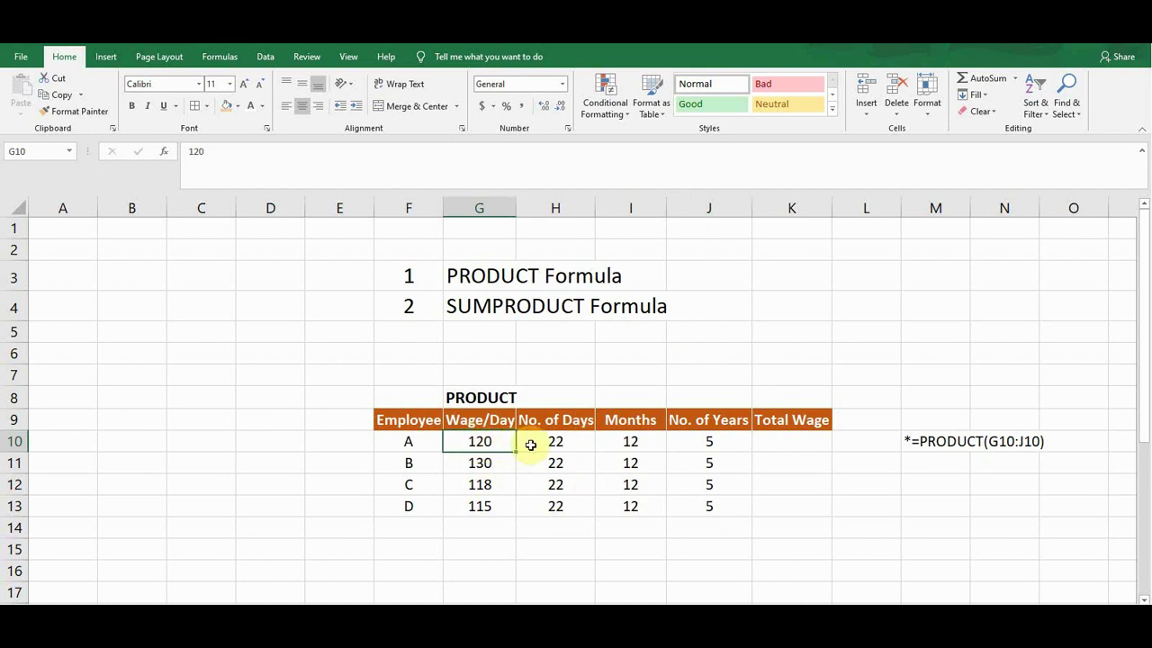
left_click(747, 41)
Enter =PRODUCT(G10:J10) in K10 via autocomplete, returning 158400 for employee A.
left_click(478, 441)
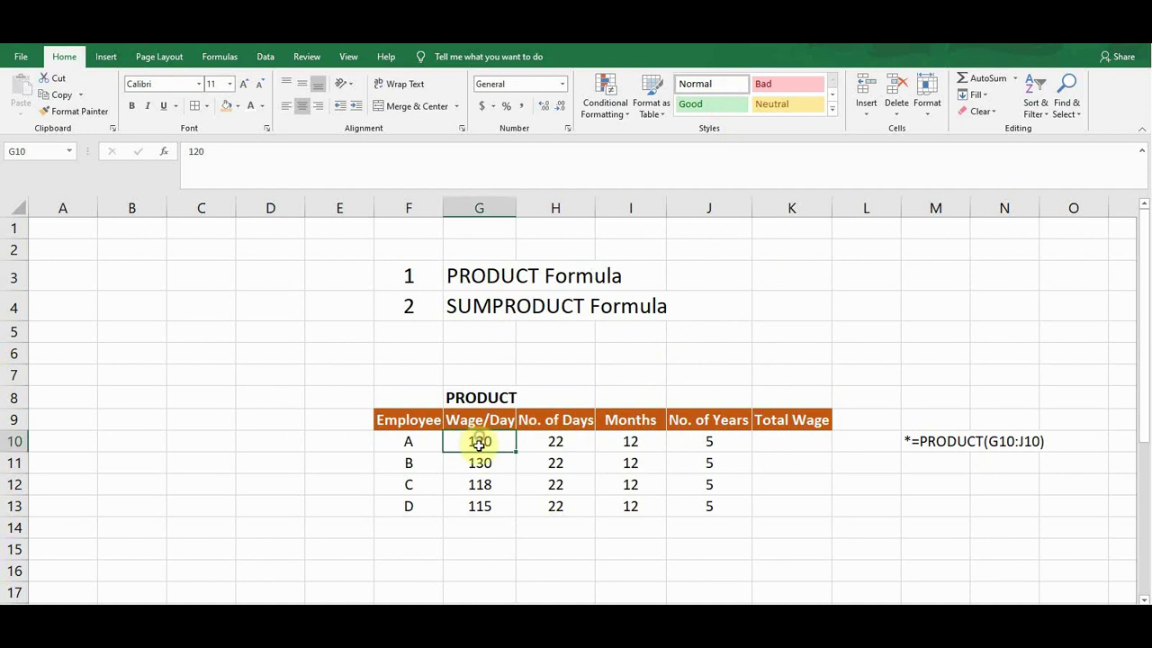
left_click(787, 440)
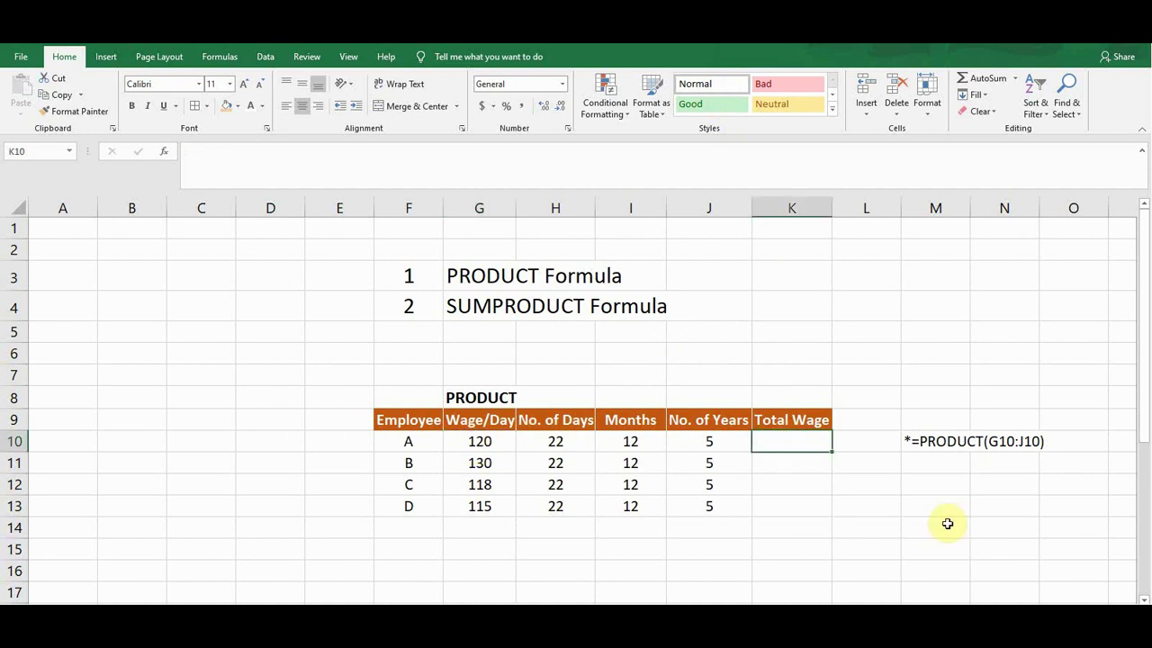
type("=")
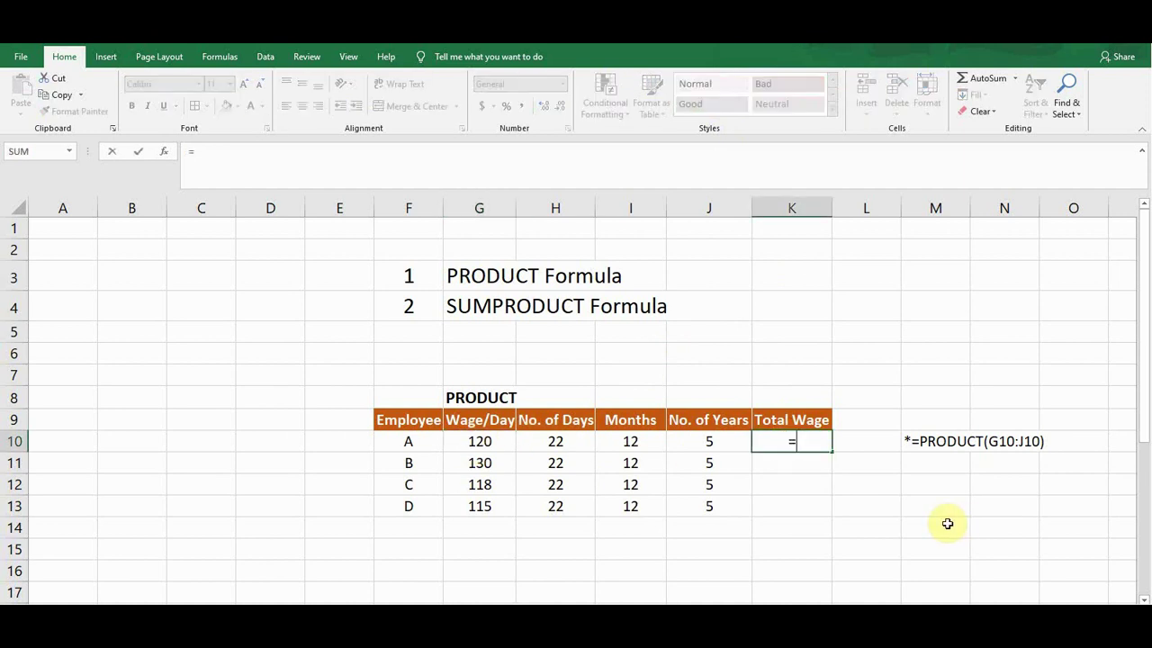
type("pro")
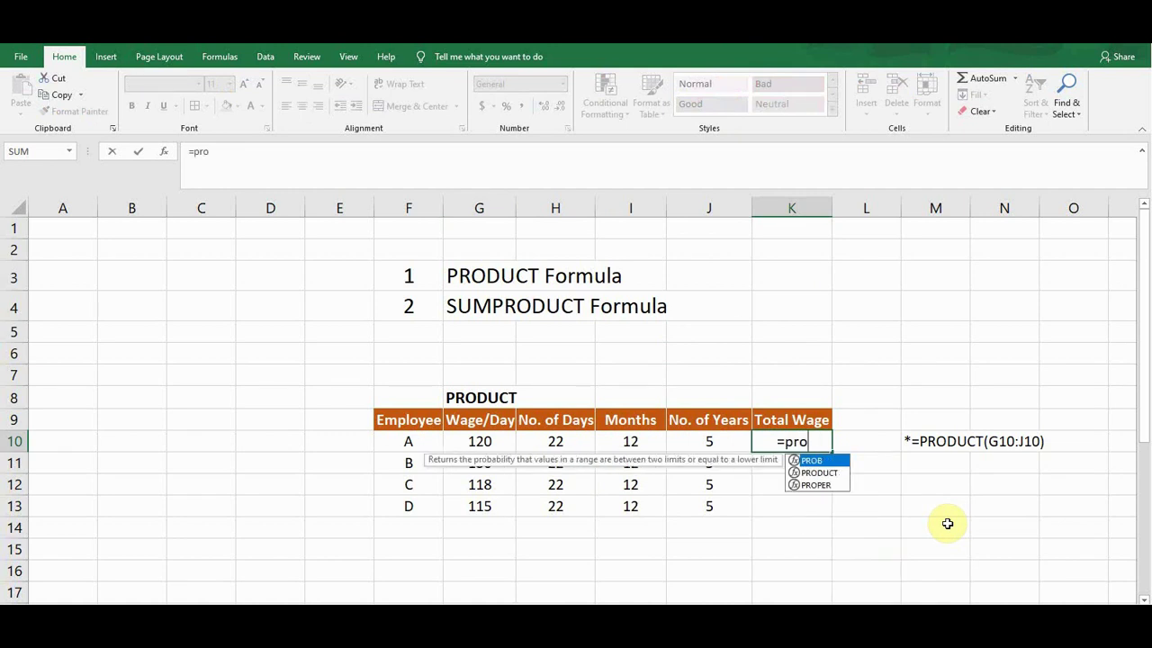
left_click(819, 473)
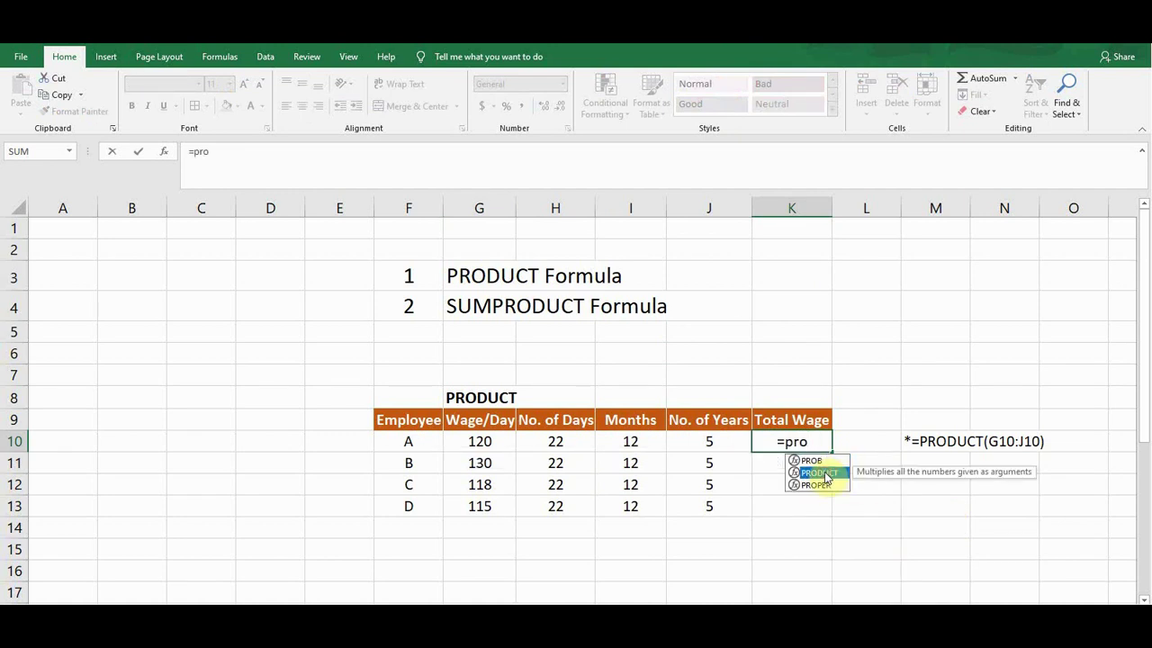
key("Tab")
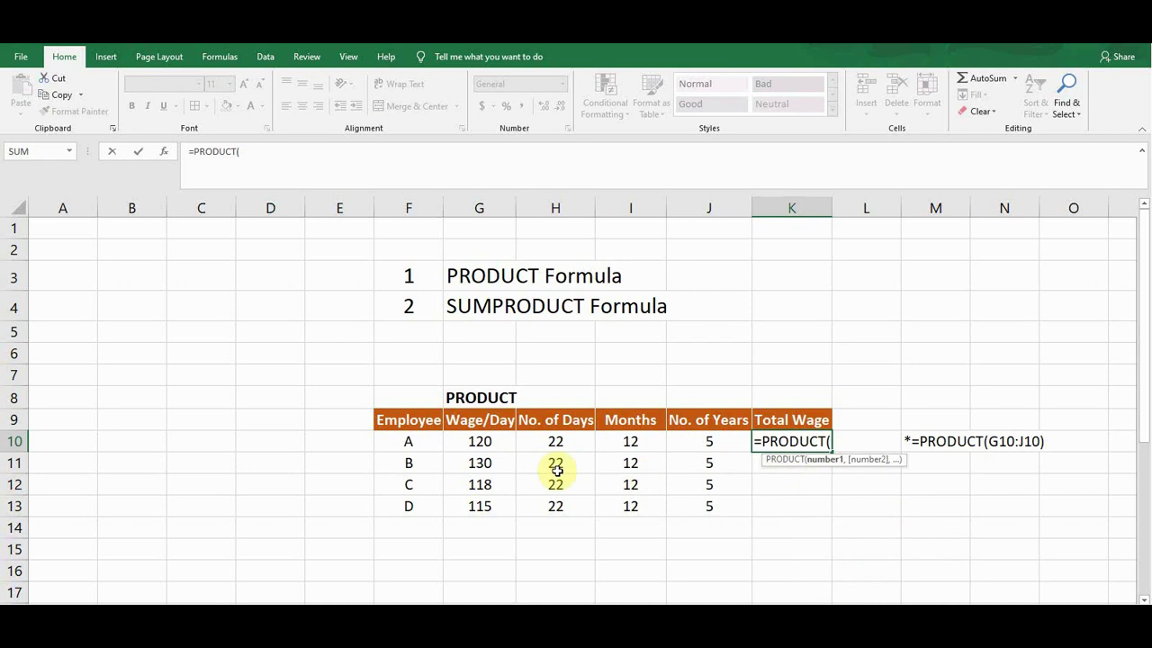
left_click(482, 441)
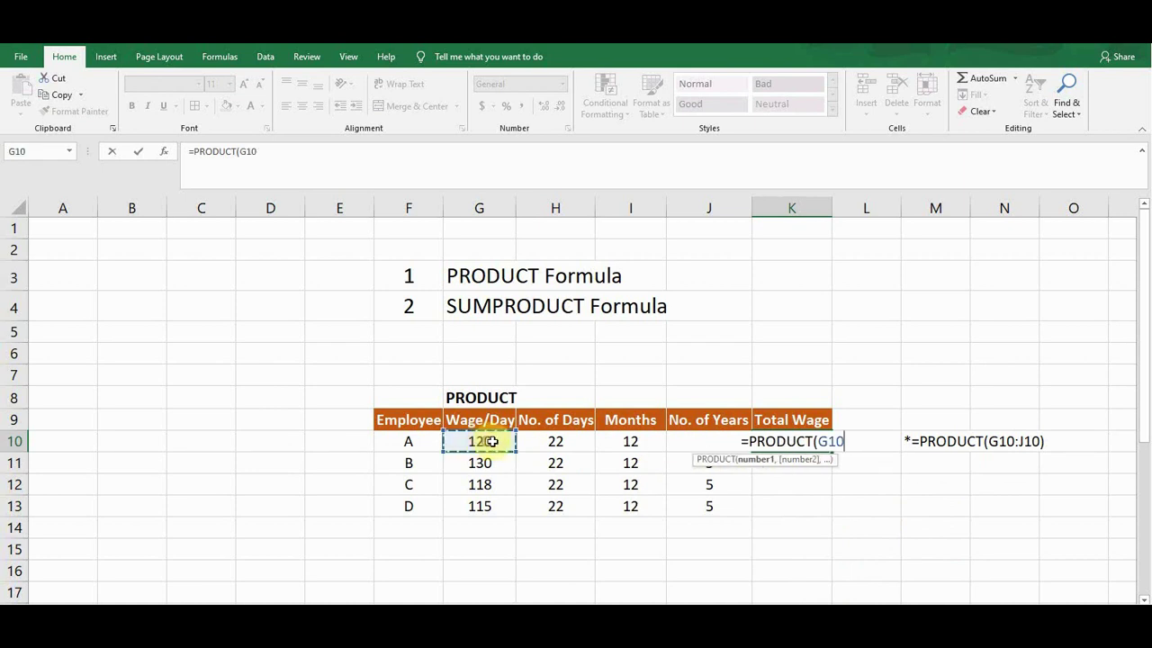
left_click_drag(492, 441, 694, 441)
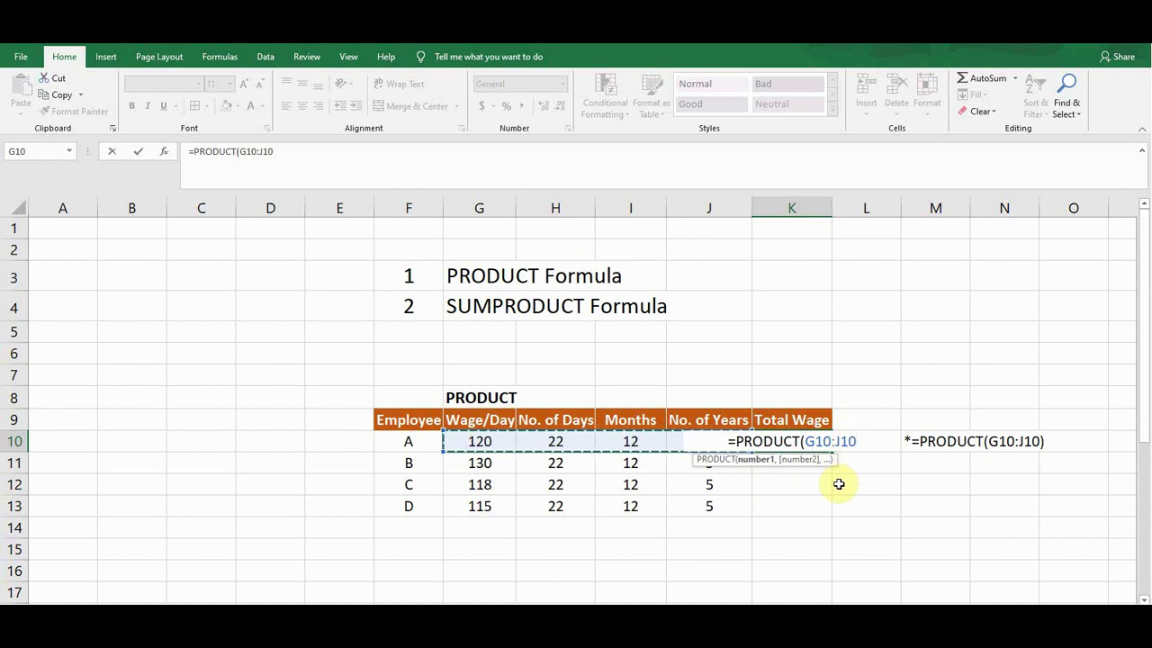
type(")")
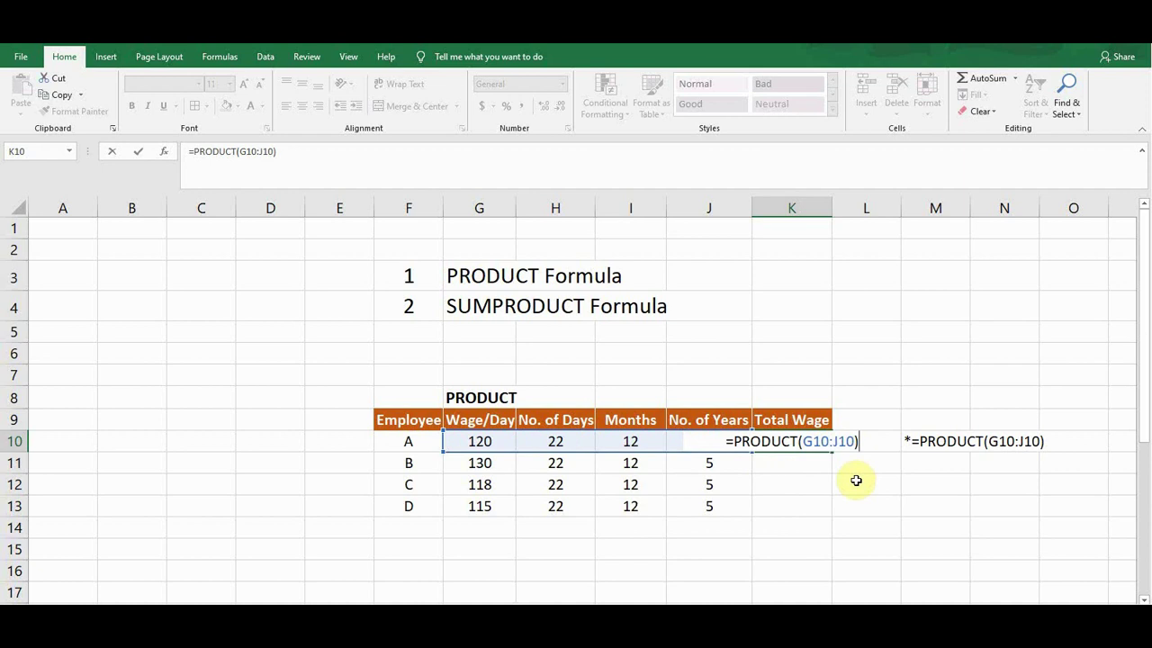
key("Return")
key("Up")
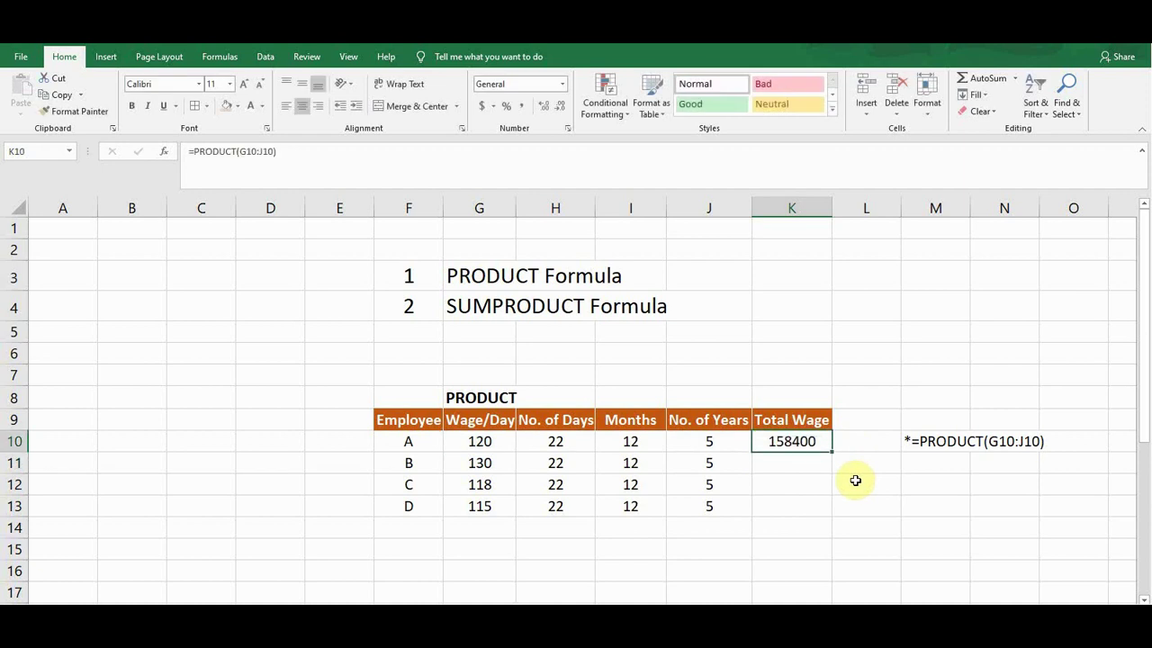
left_click(479, 441)
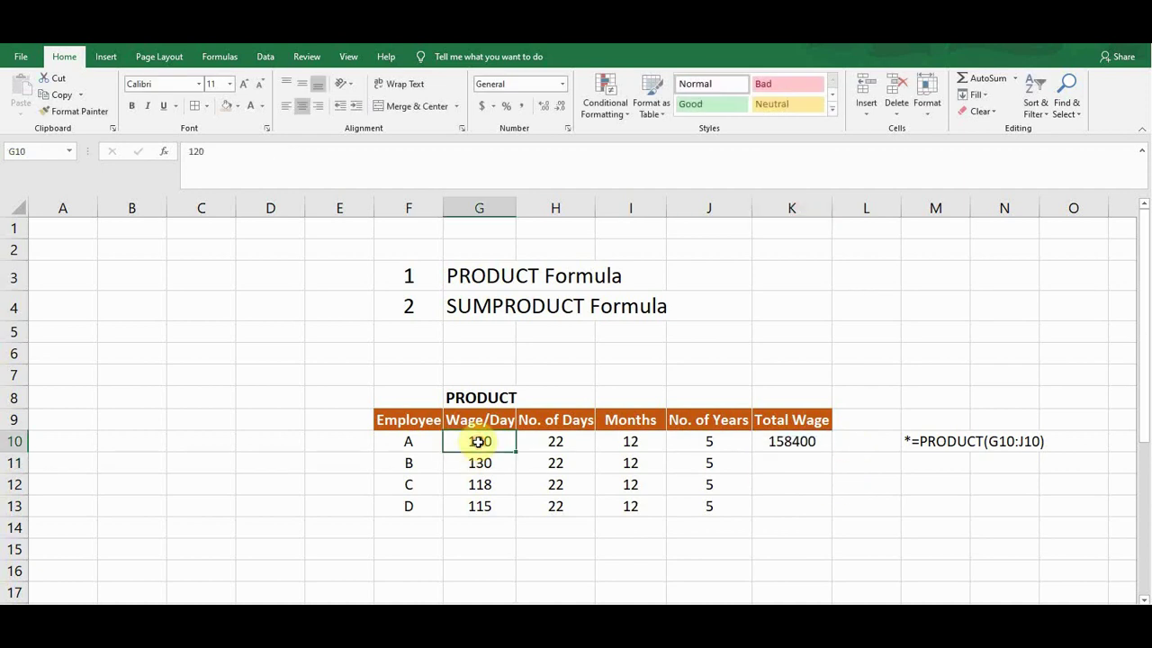
left_click(552, 441)
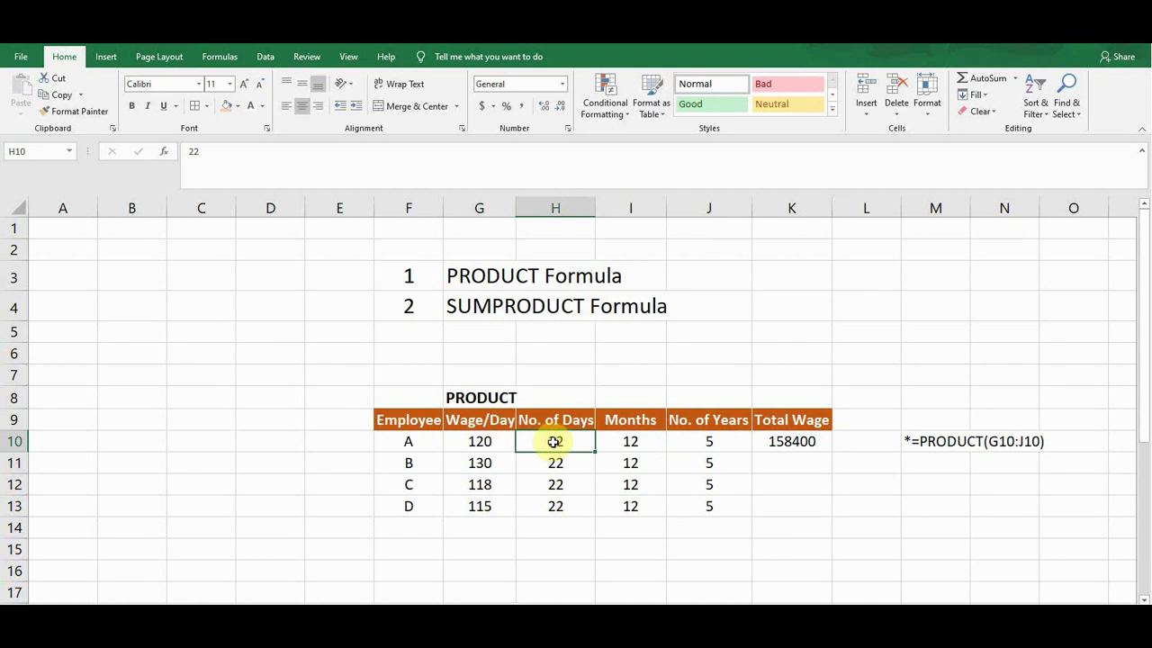
left_click(637, 441)
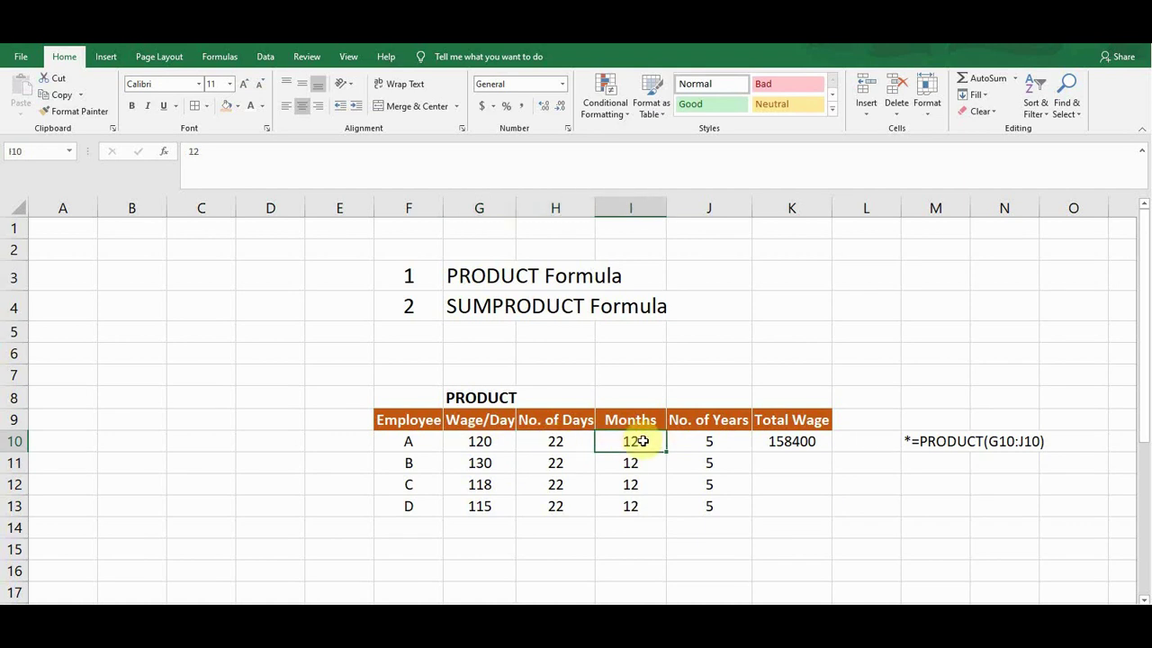
left_click(701, 441)
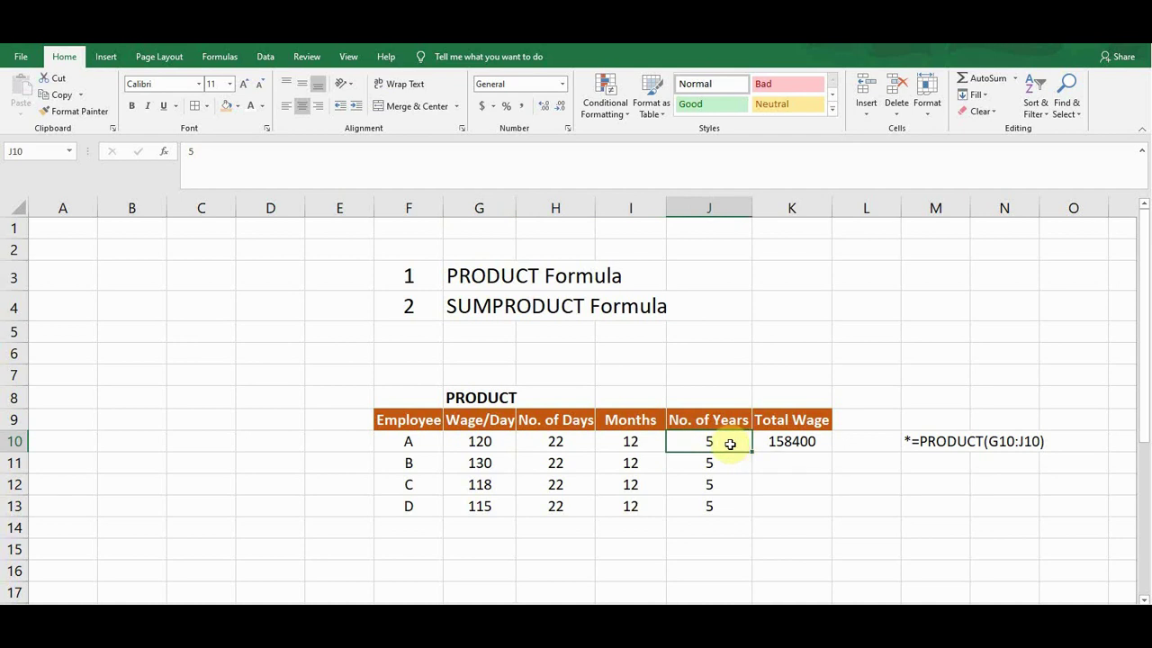
left_click(812, 446)
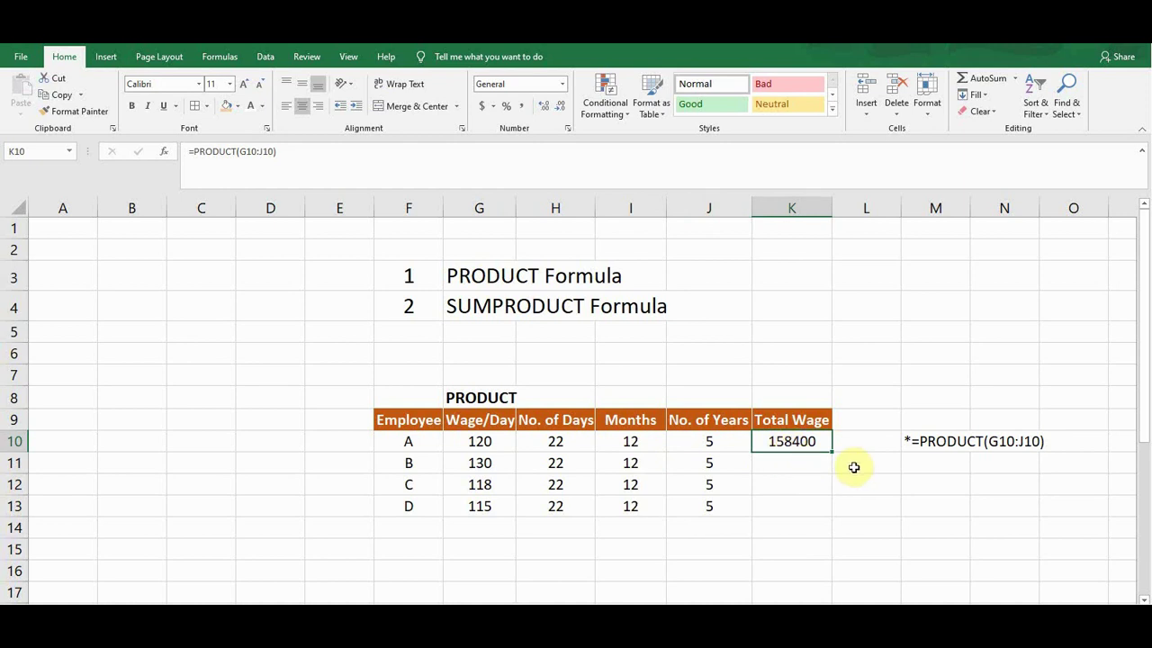
left_click(412, 442)
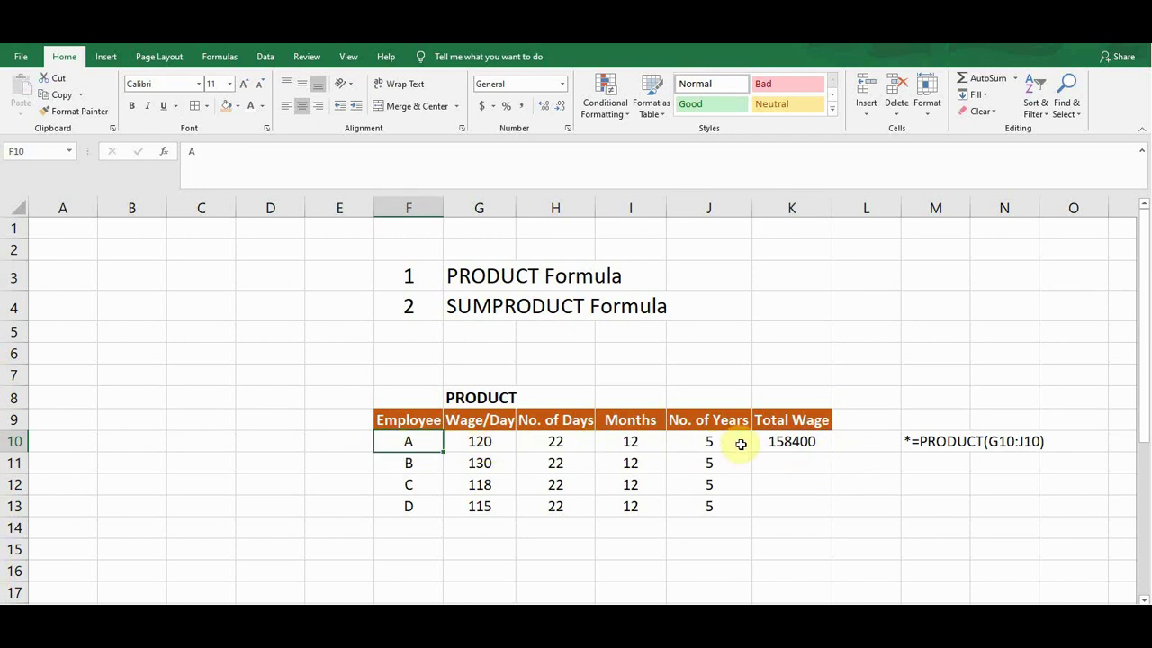
left_click(799, 440)
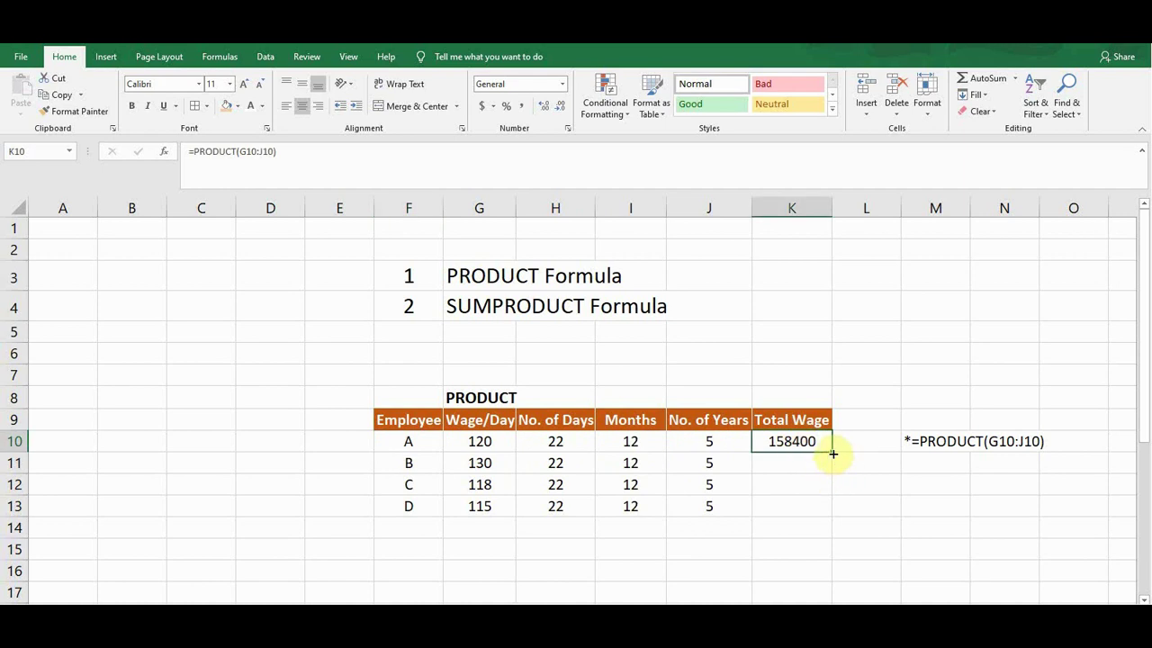
Fill K10's PRODUCT formula down to K13 for employees B, C and D.
left_click_drag(833, 454, 829, 513)
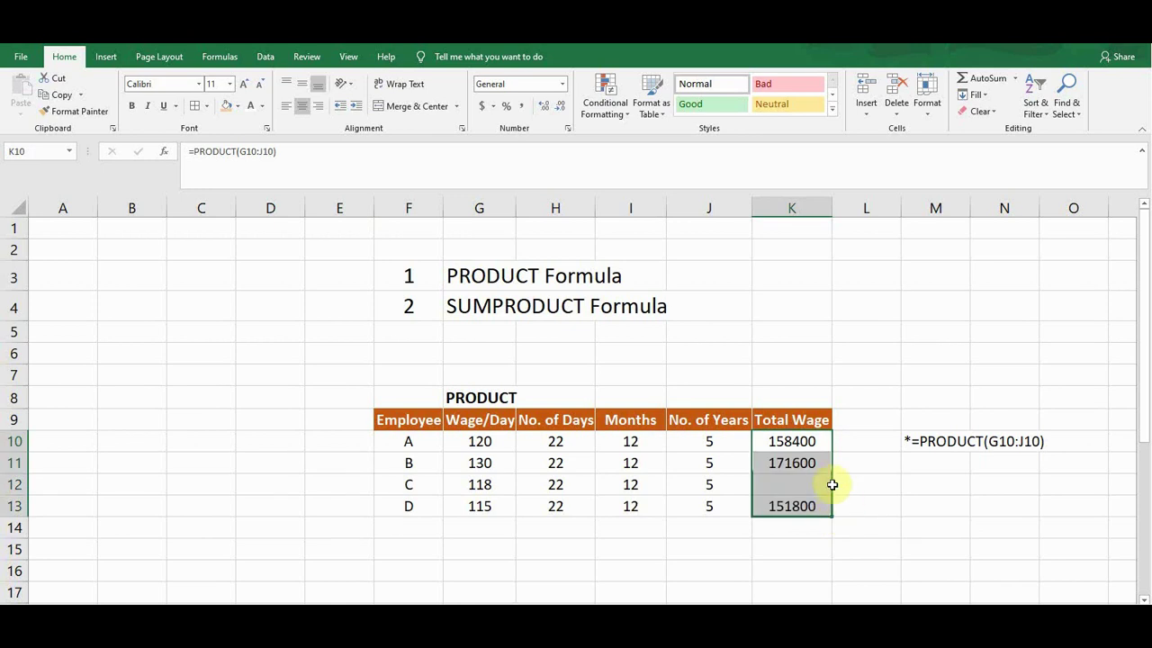
left_click(788, 442)
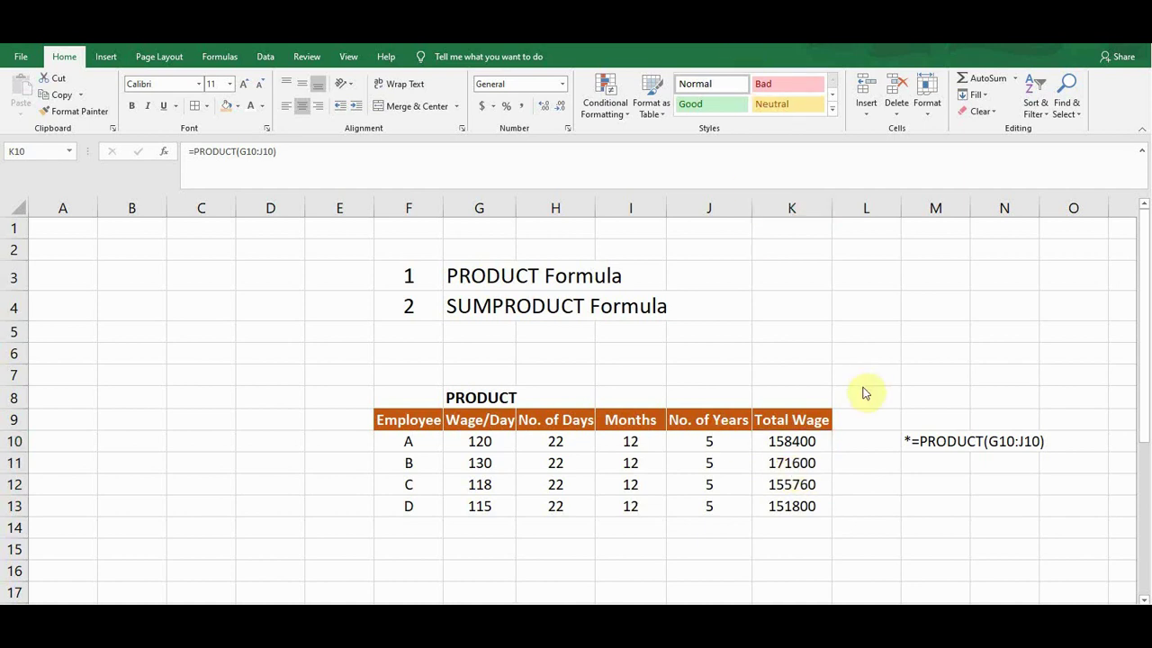
left_click(804, 445)
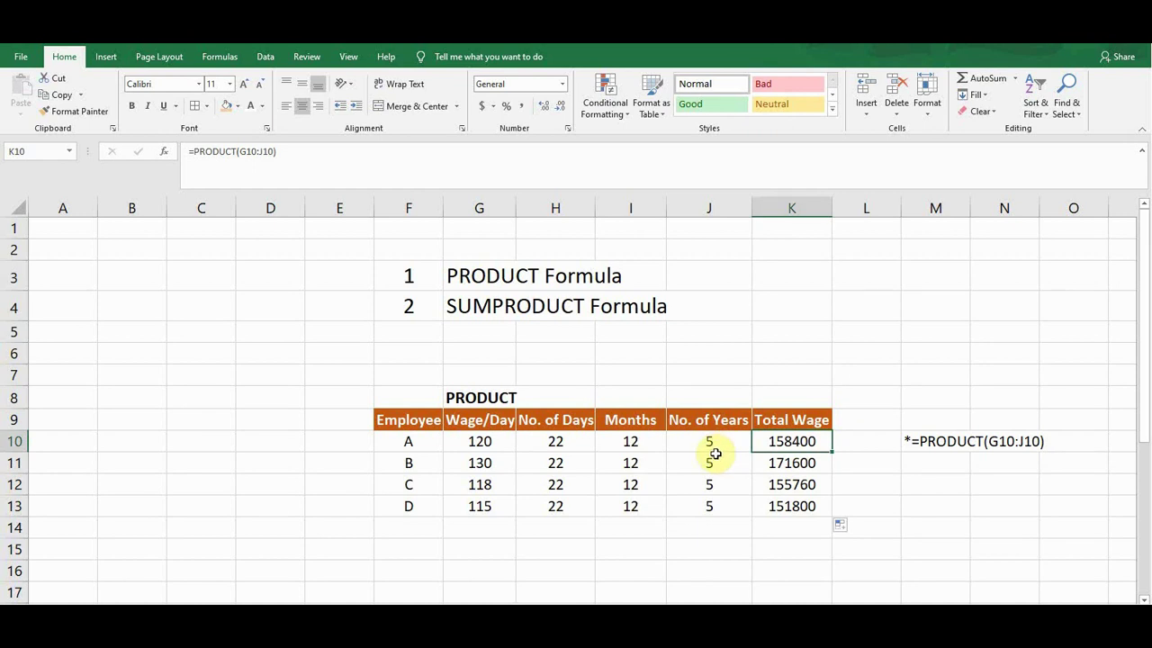
Compare employee A's wage, days and months with the formula and its written-out note.
left_click(478, 443)
left_click(567, 443)
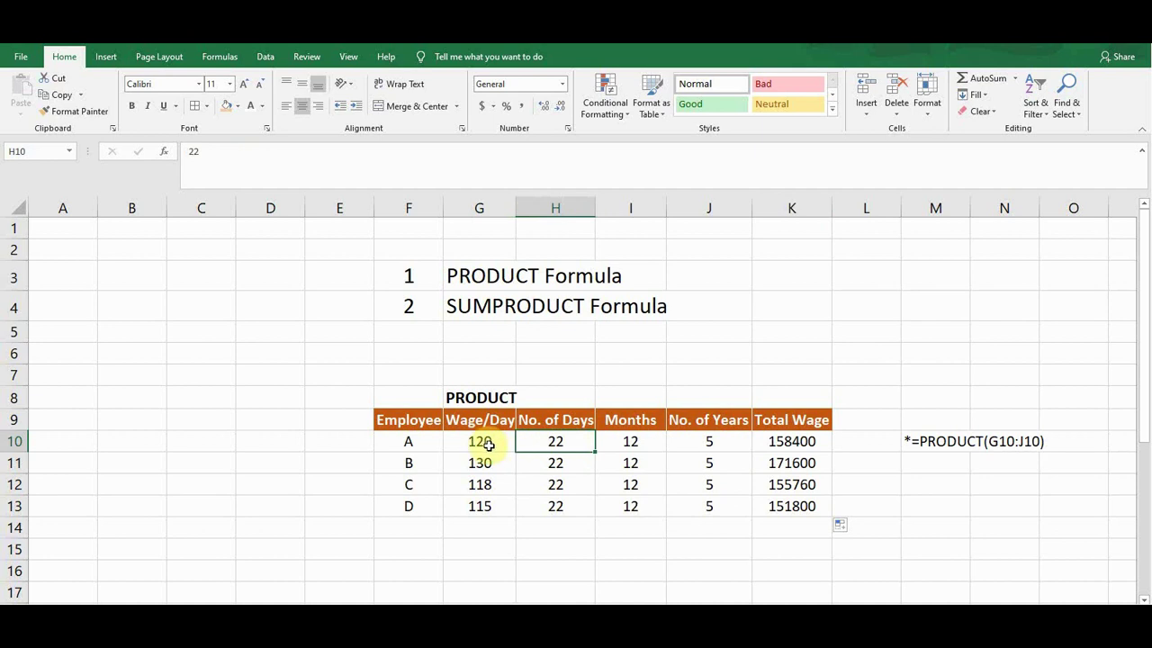
left_click(608, 442)
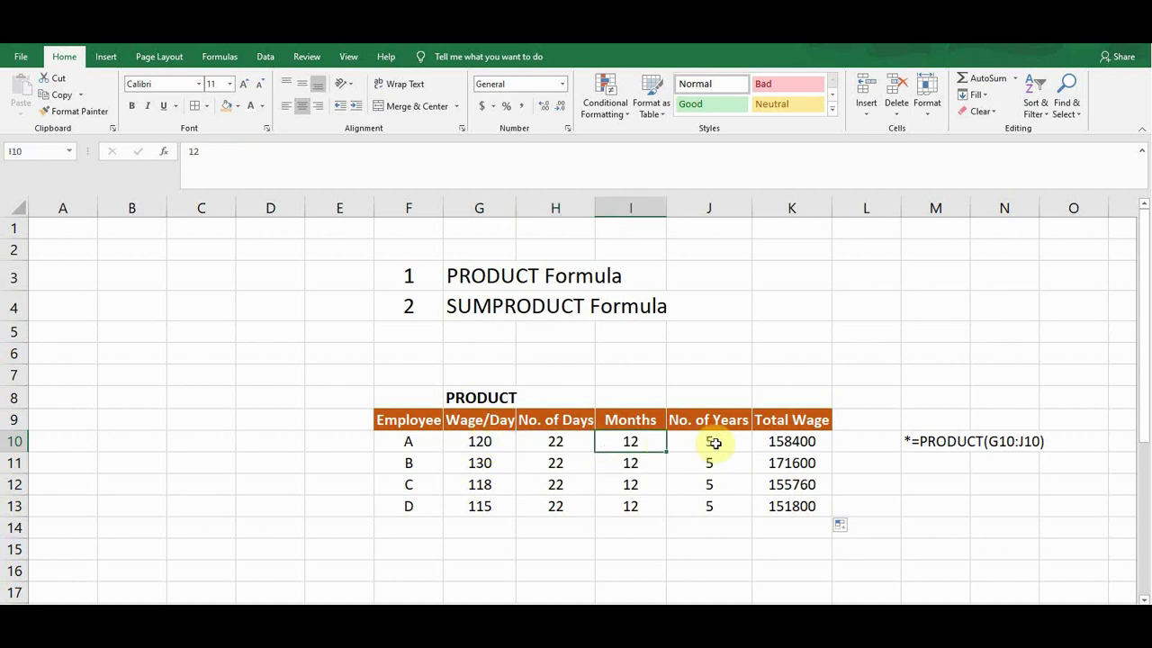
left_click(780, 442)
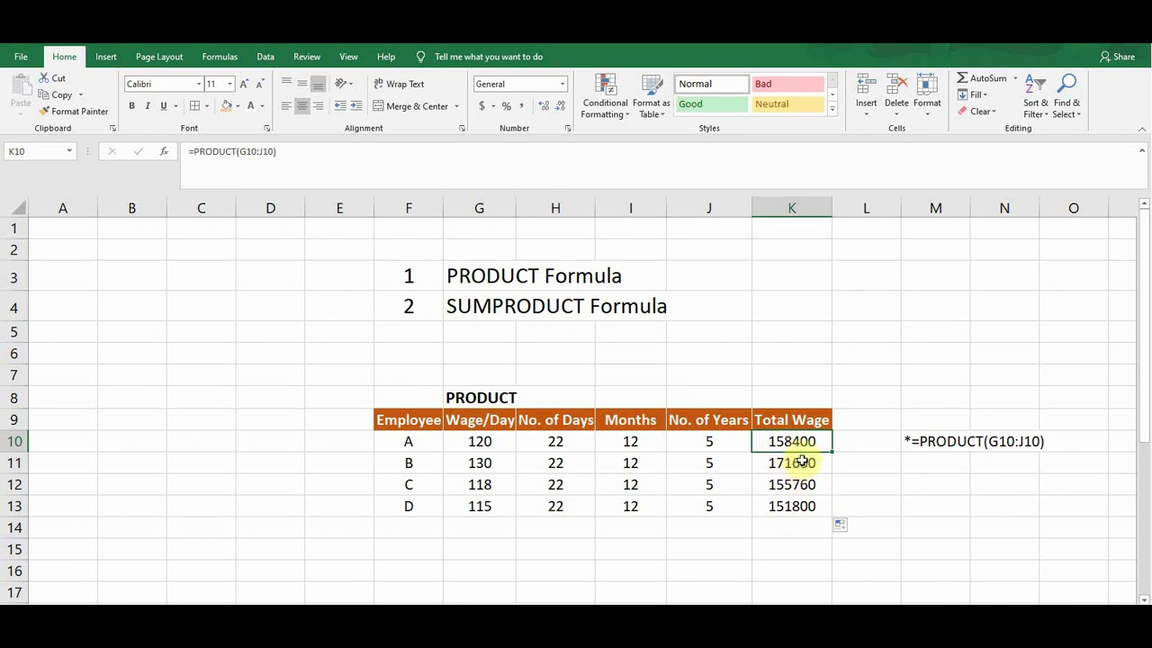
left_click(927, 445)
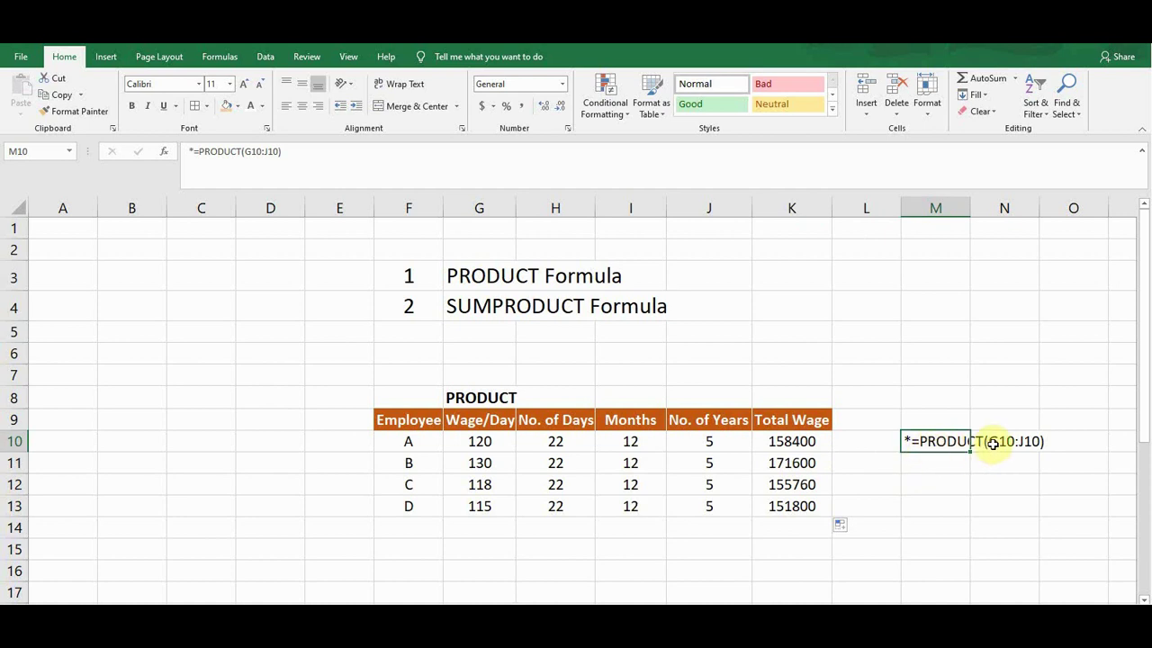
left_click(476, 442)
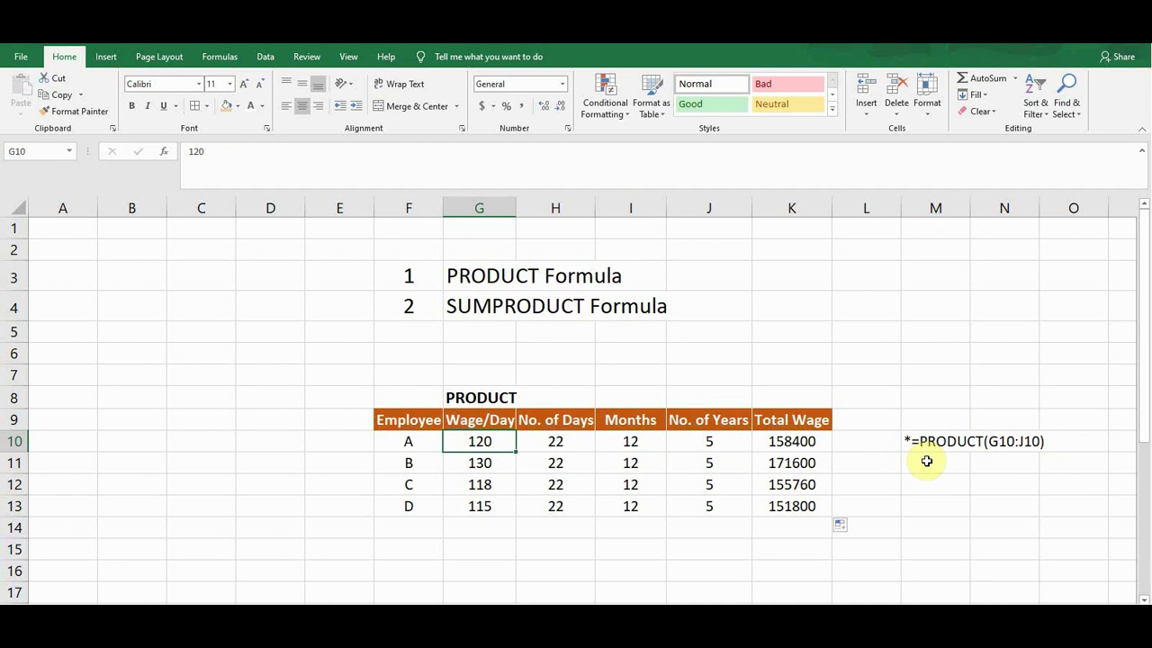
left_click(387, 311)
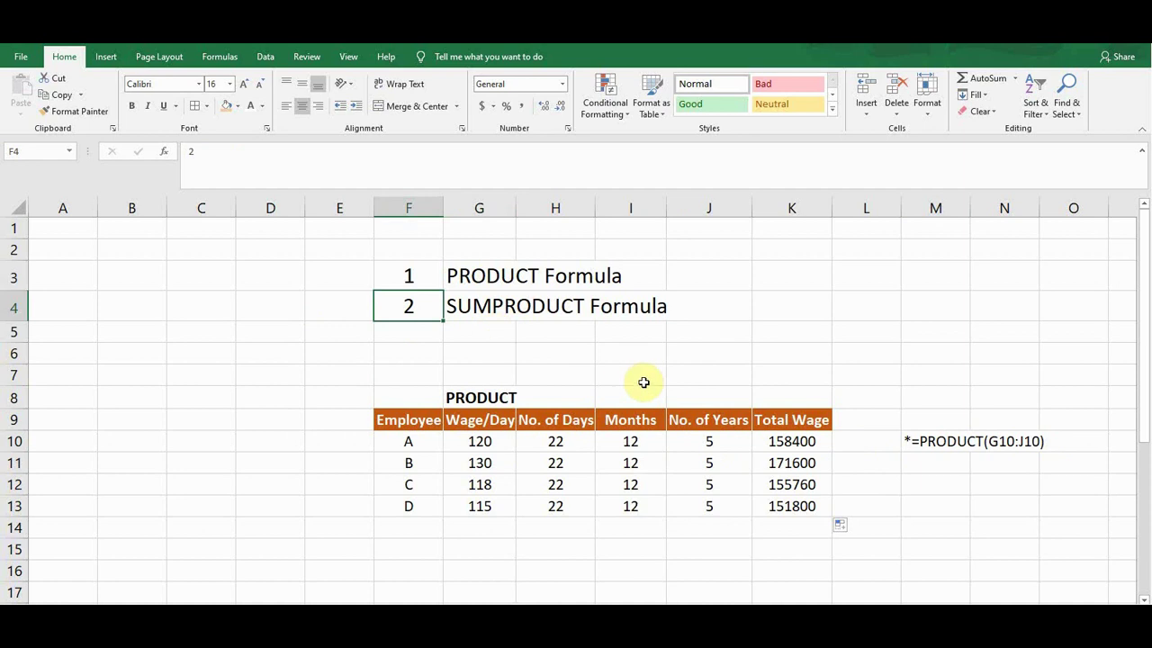
scroll(642, 381, "down", 4)
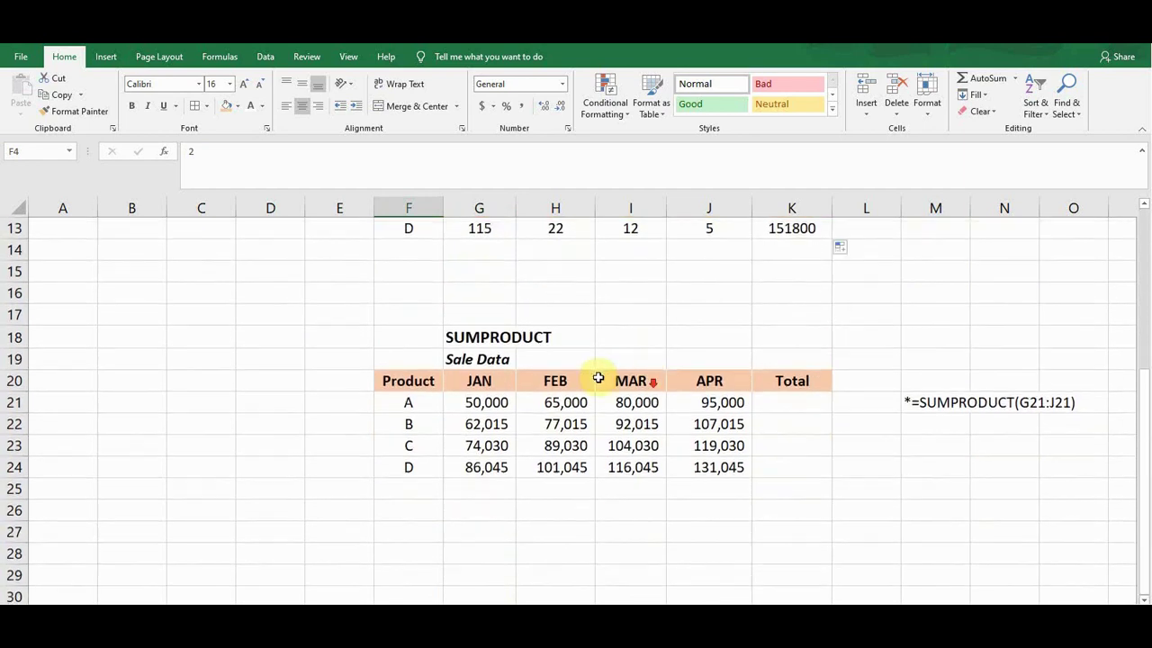
left_click(476, 360)
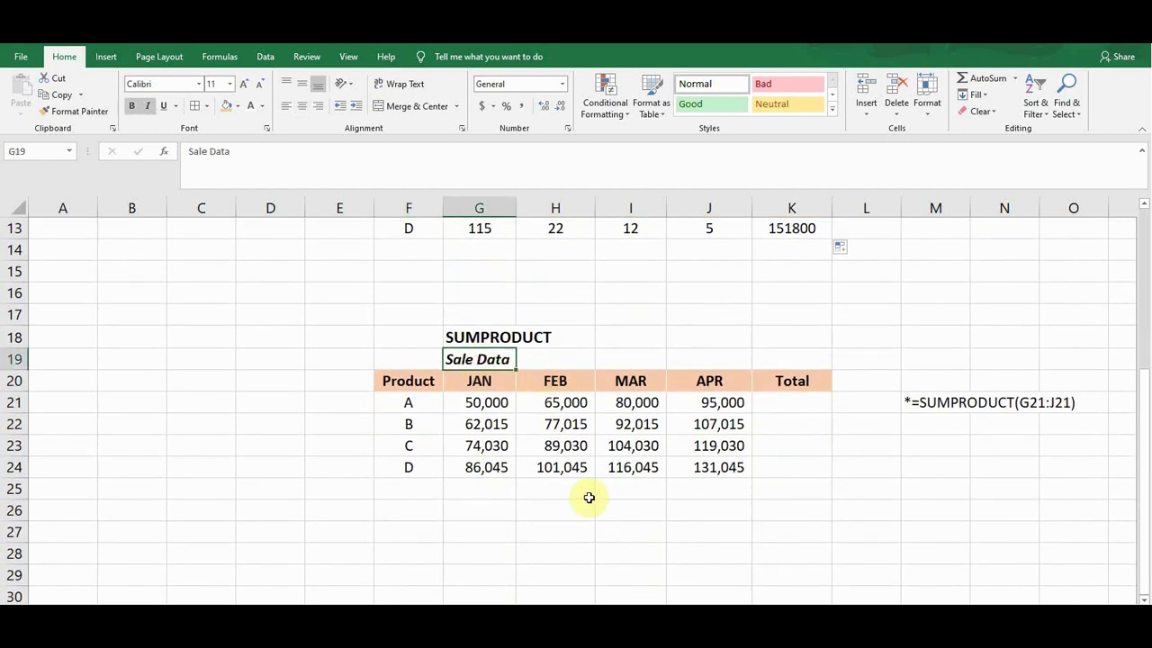
left_click_drag(405, 401, 409, 467)
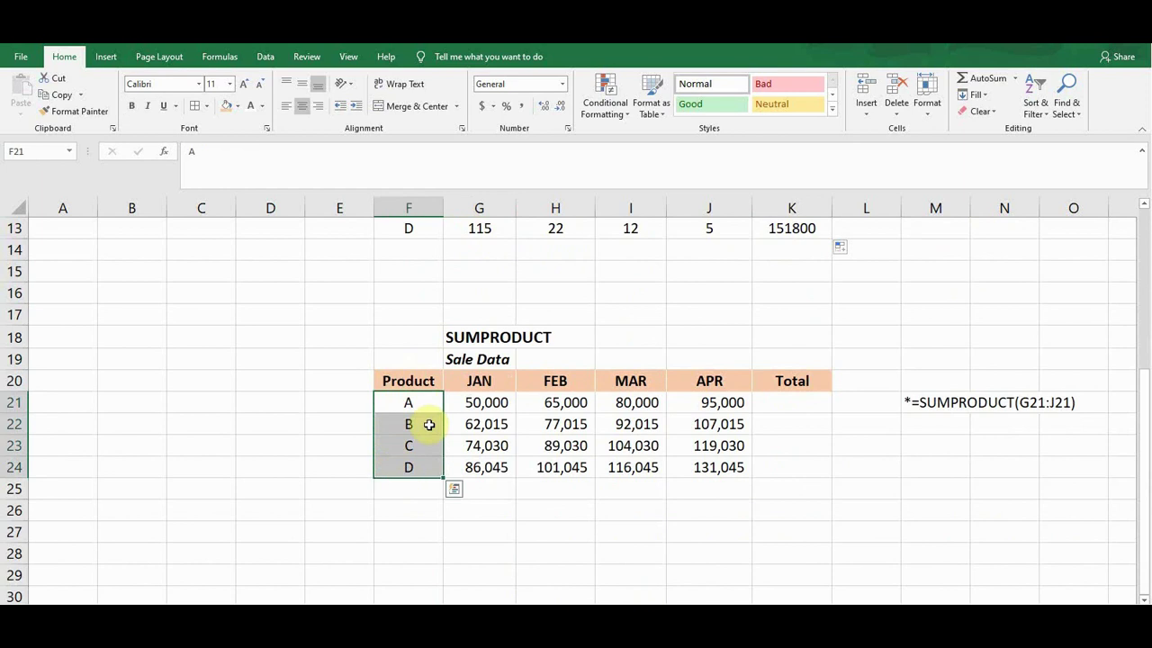
left_click(431, 404)
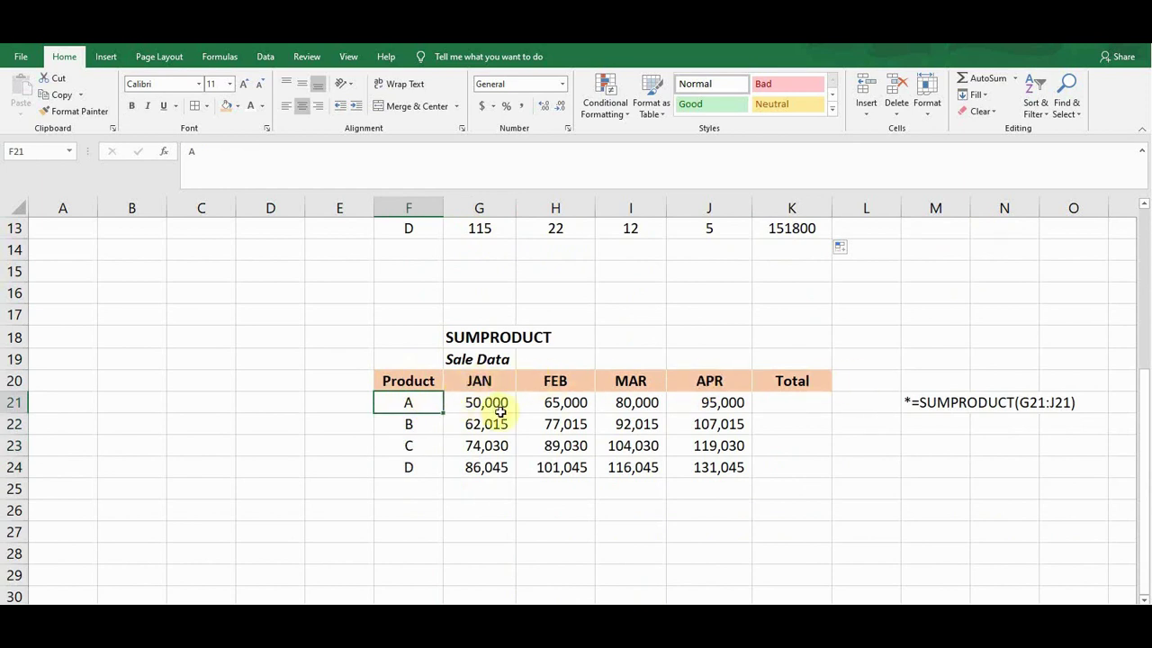
left_click_drag(501, 411, 722, 462)
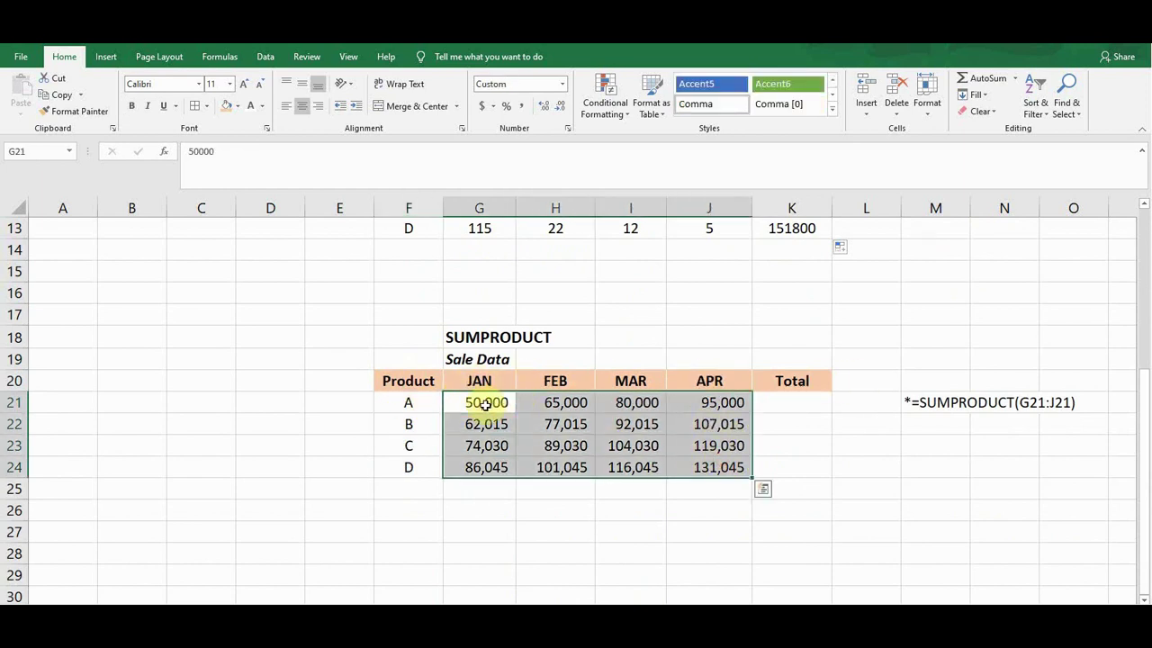
left_click(485, 405)
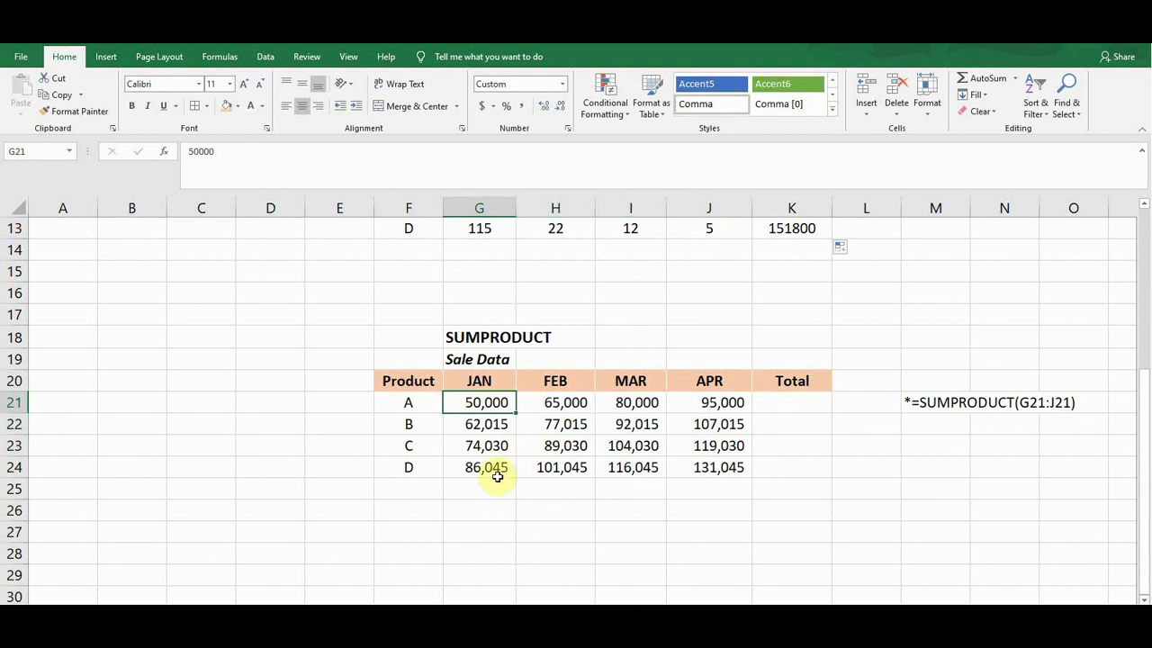
left_click(781, 401)
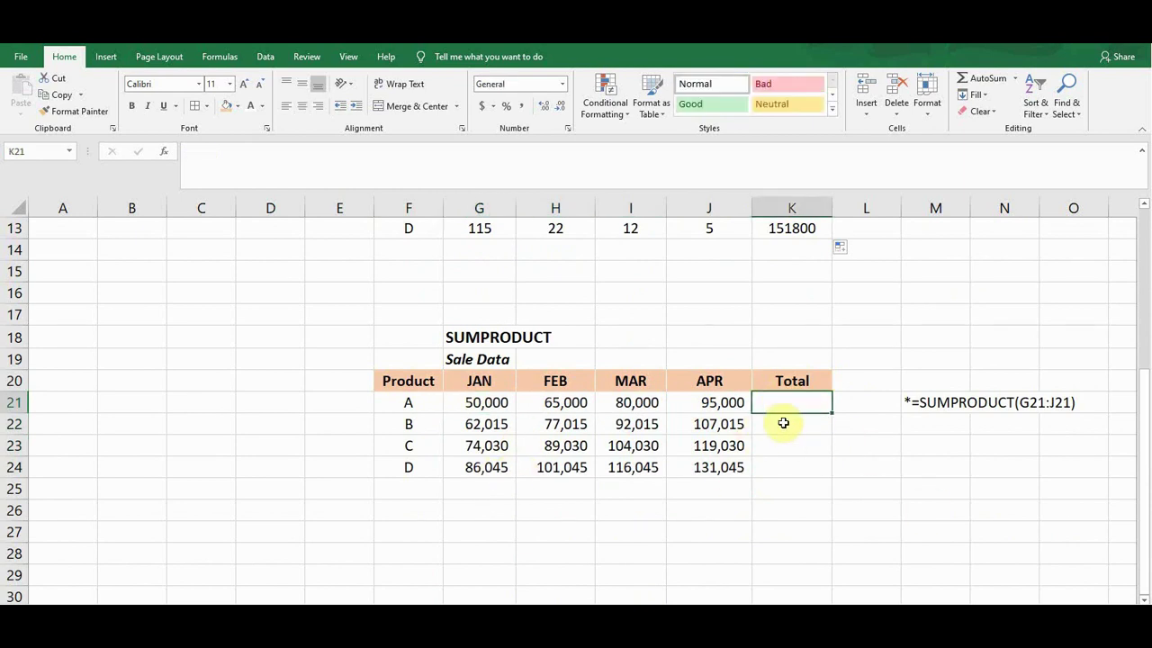
left_click_drag(486, 405, 719, 405)
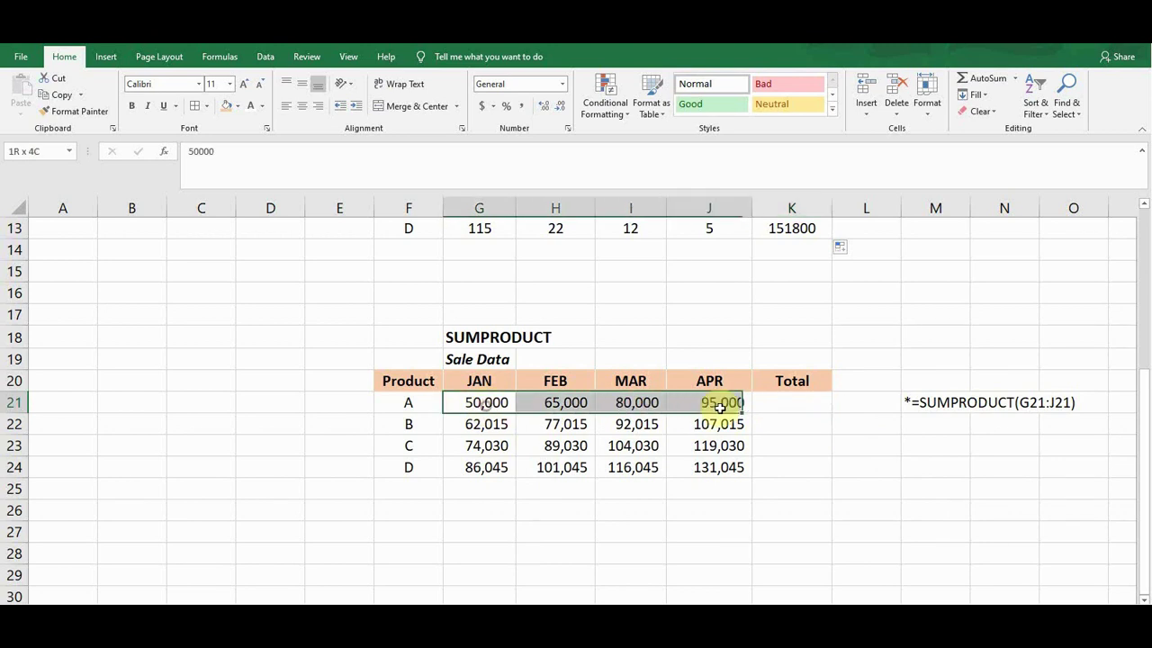
left_click_drag(490, 423, 719, 423)
left_click(476, 446)
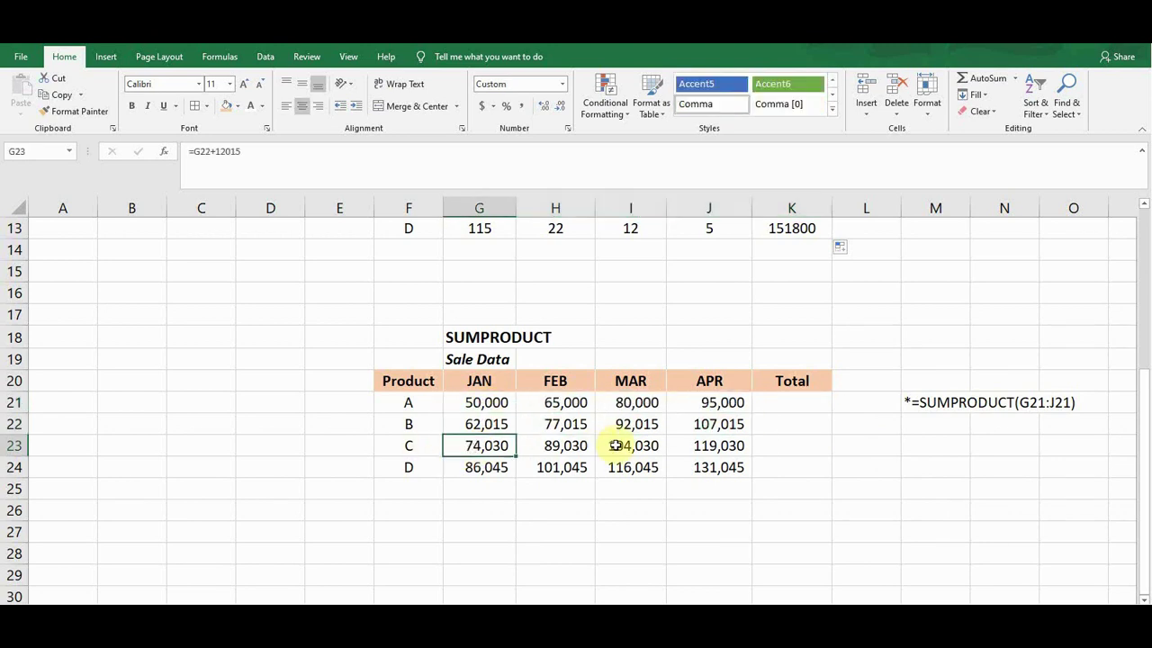
left_click(789, 404)
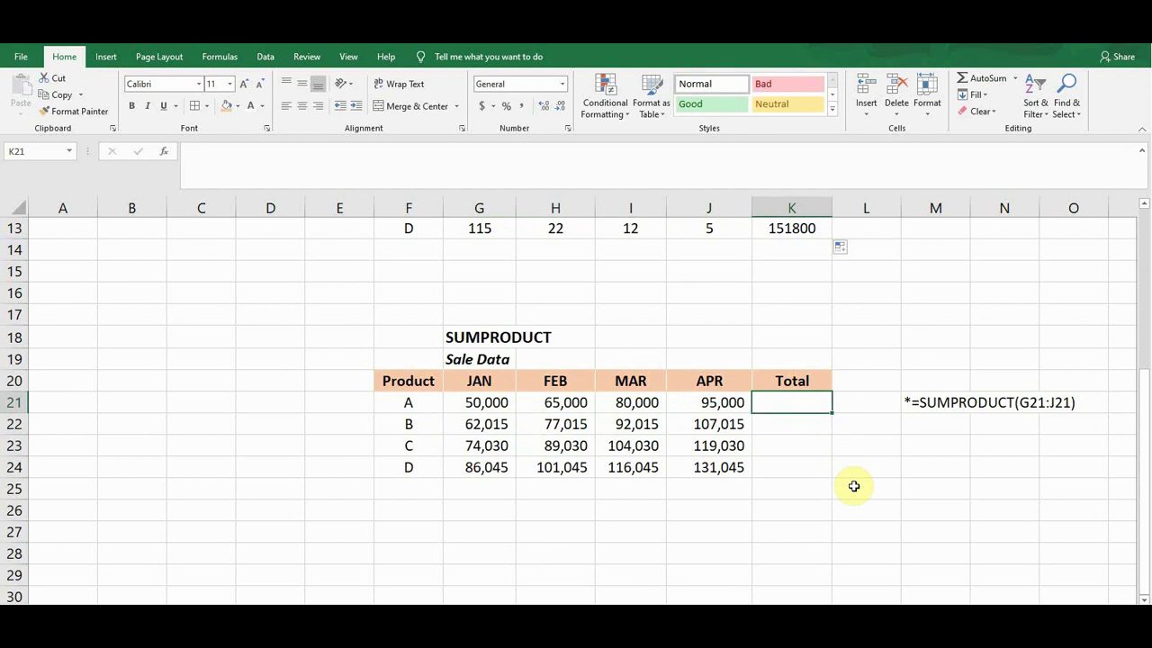
Enter =SUMPRODUCT(G21:J21) in K21 via autocomplete, totalling product A's sales as 290000.
type("=")
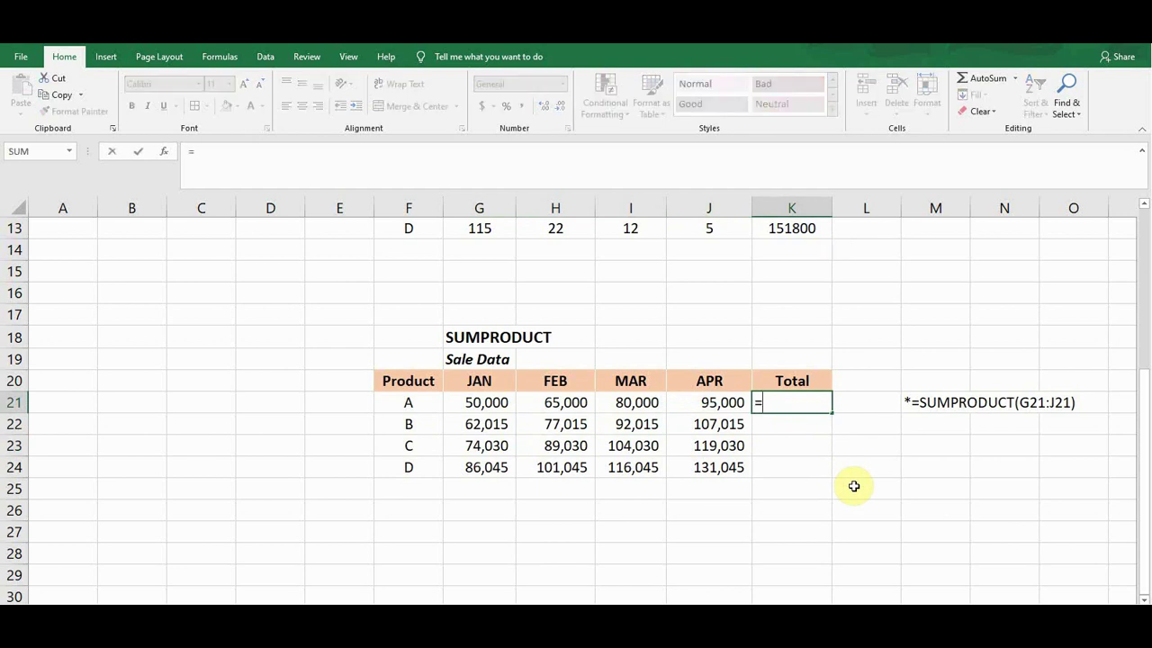
type("summ")
key("BackSpace")
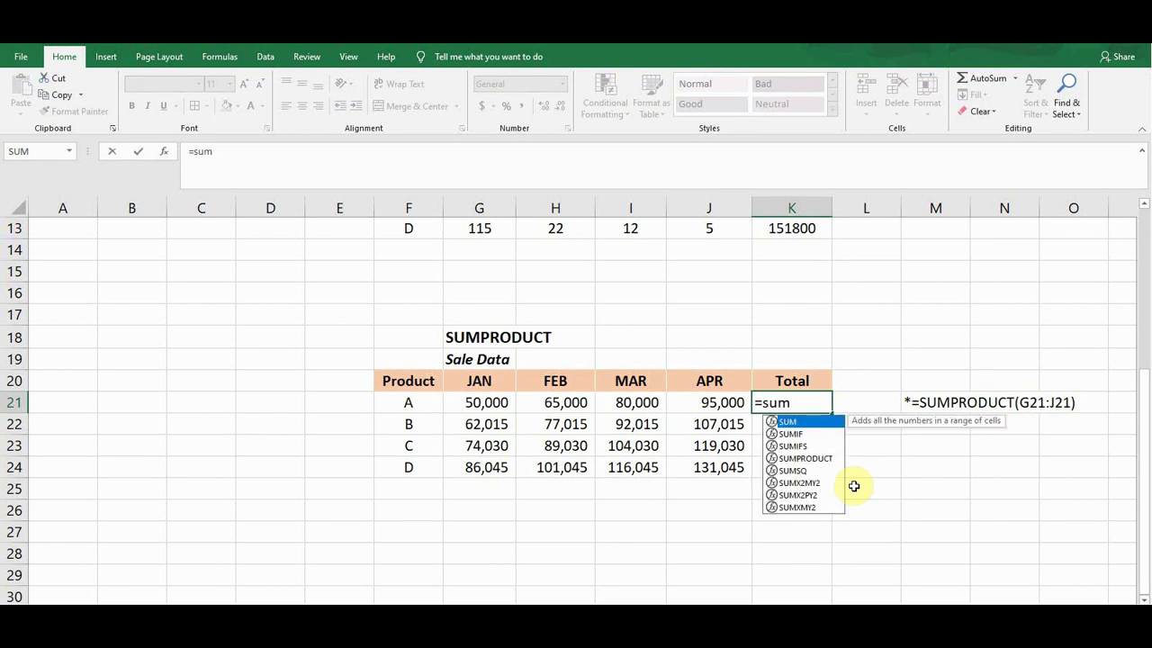
left_click(806, 459)
double_click(807, 459)
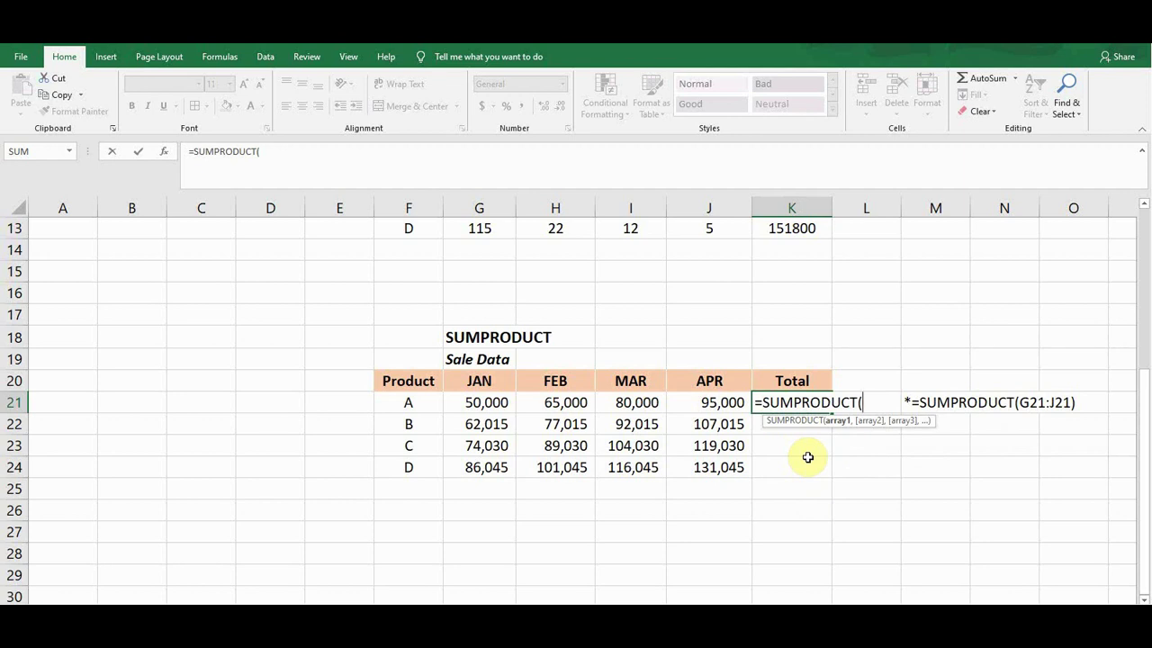
left_click(478, 401)
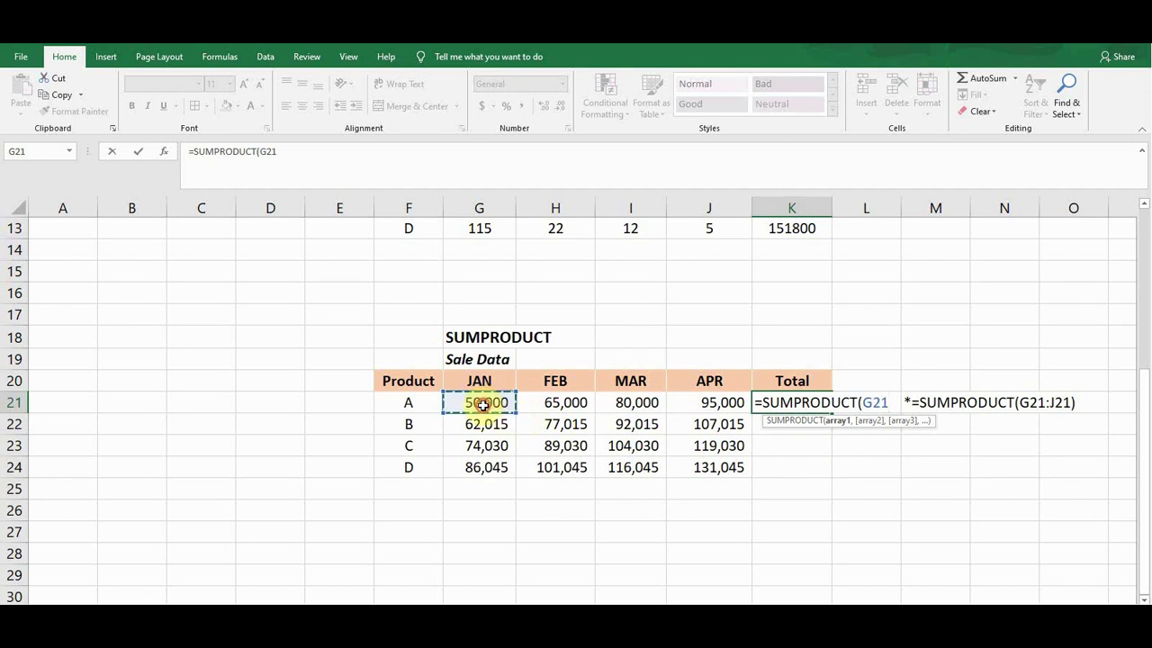
left_click_drag(484, 405, 695, 407)
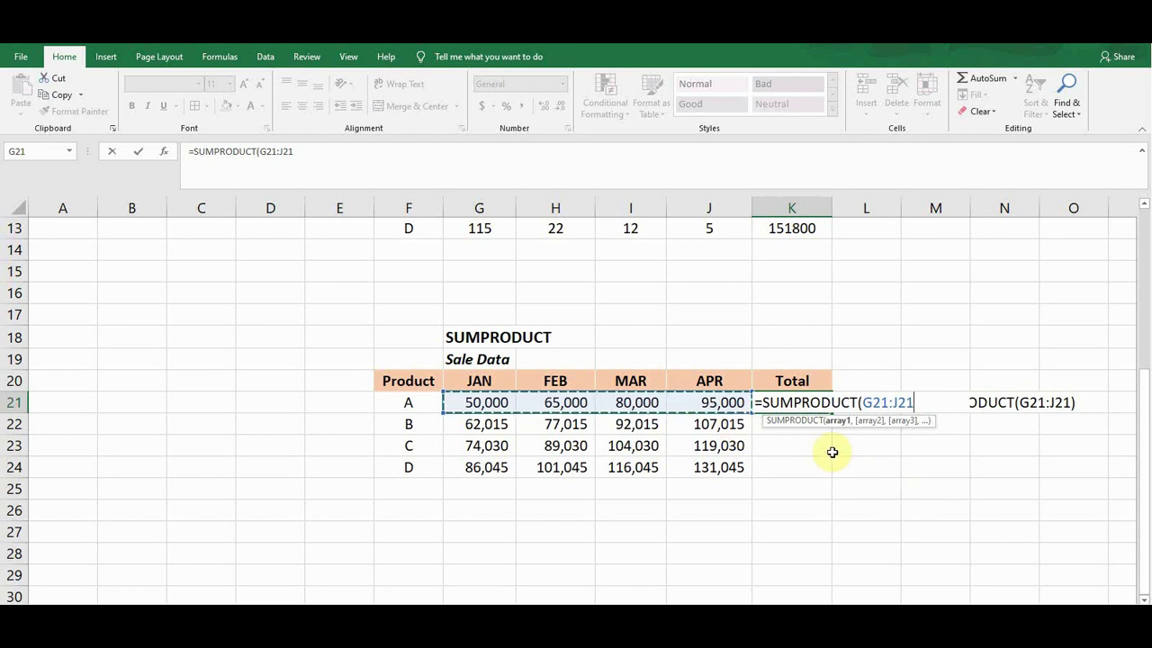
type(")")
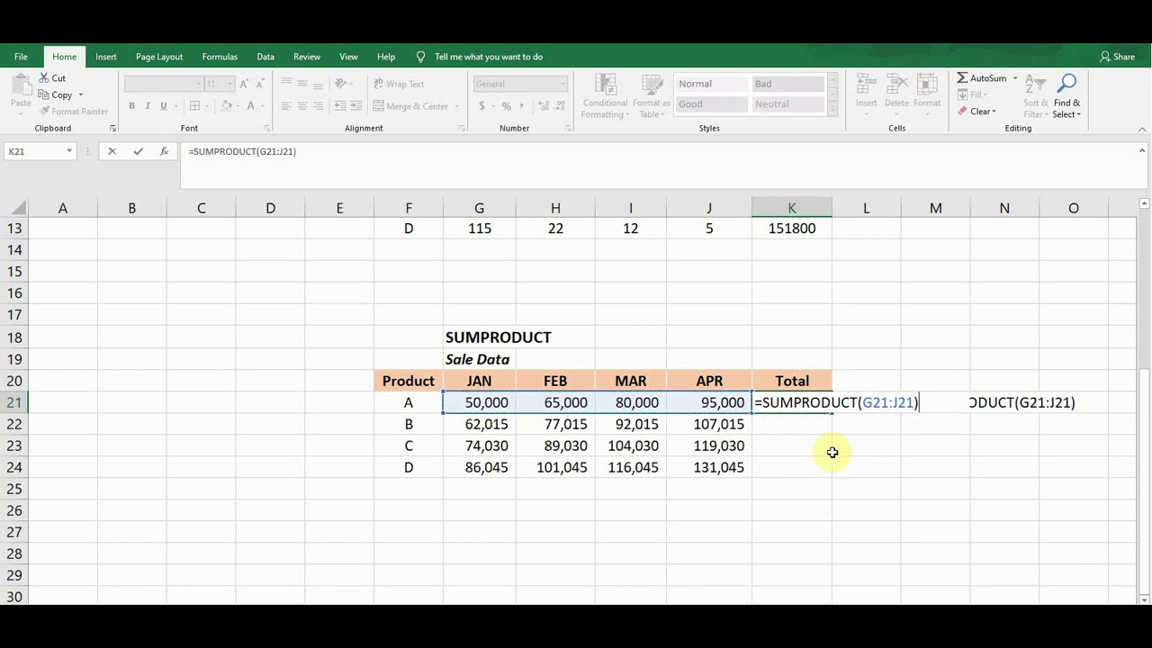
key("Return")
key("Up")
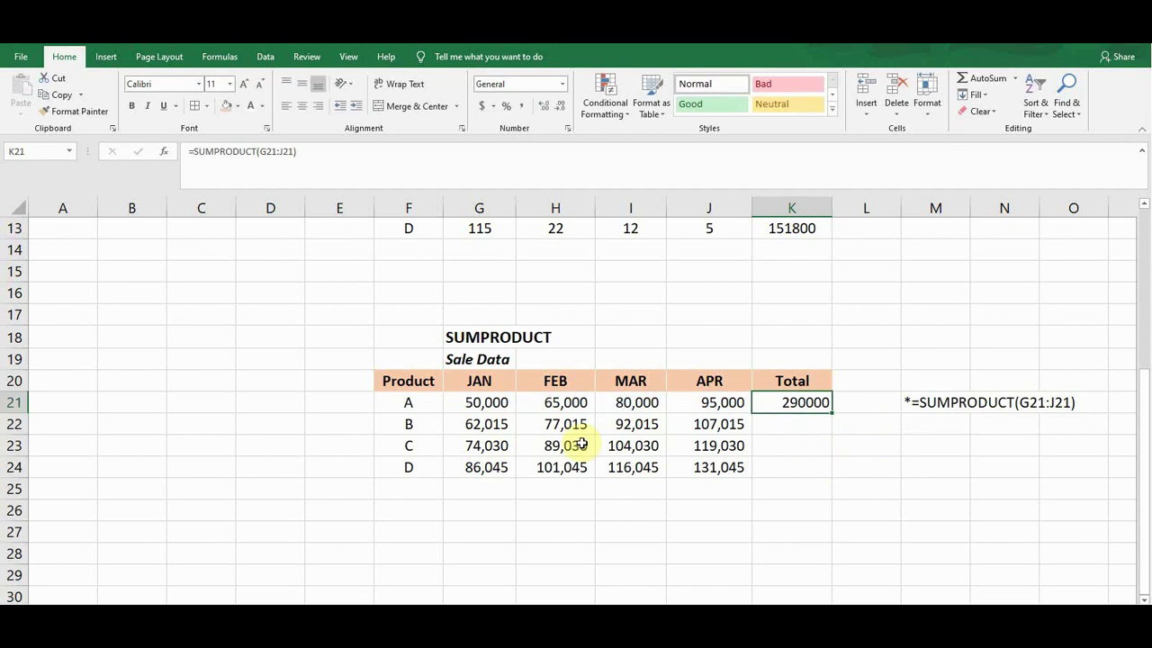
left_click(485, 404)
left_click(538, 404)
left_click(630, 403)
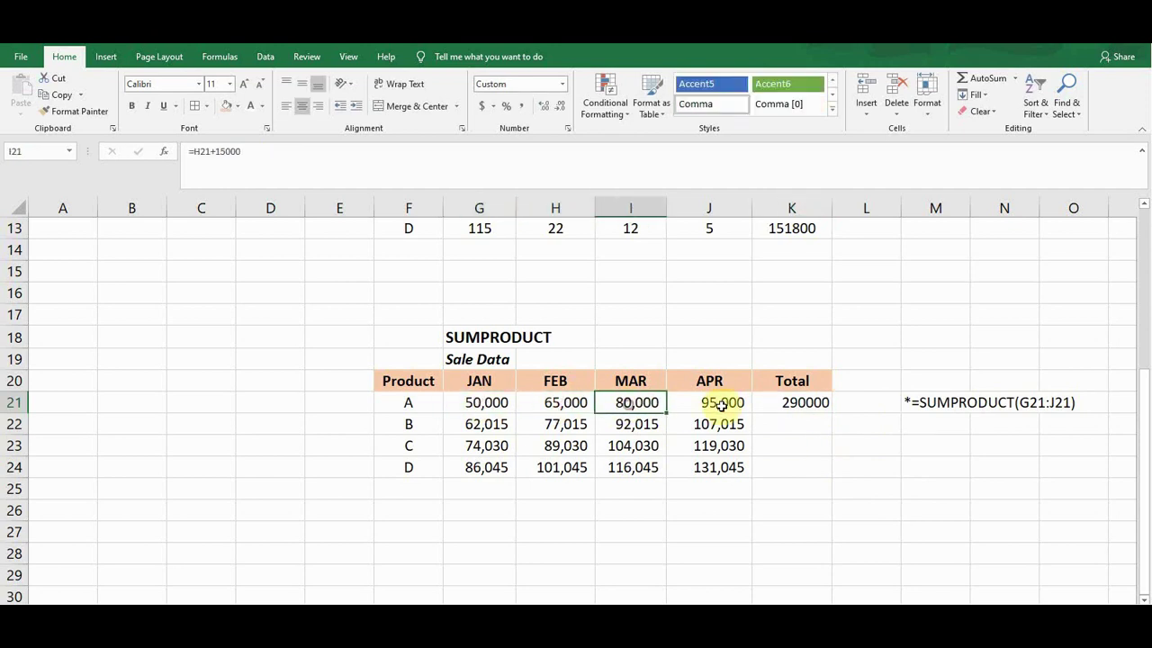
left_click(723, 405)
left_click(781, 404)
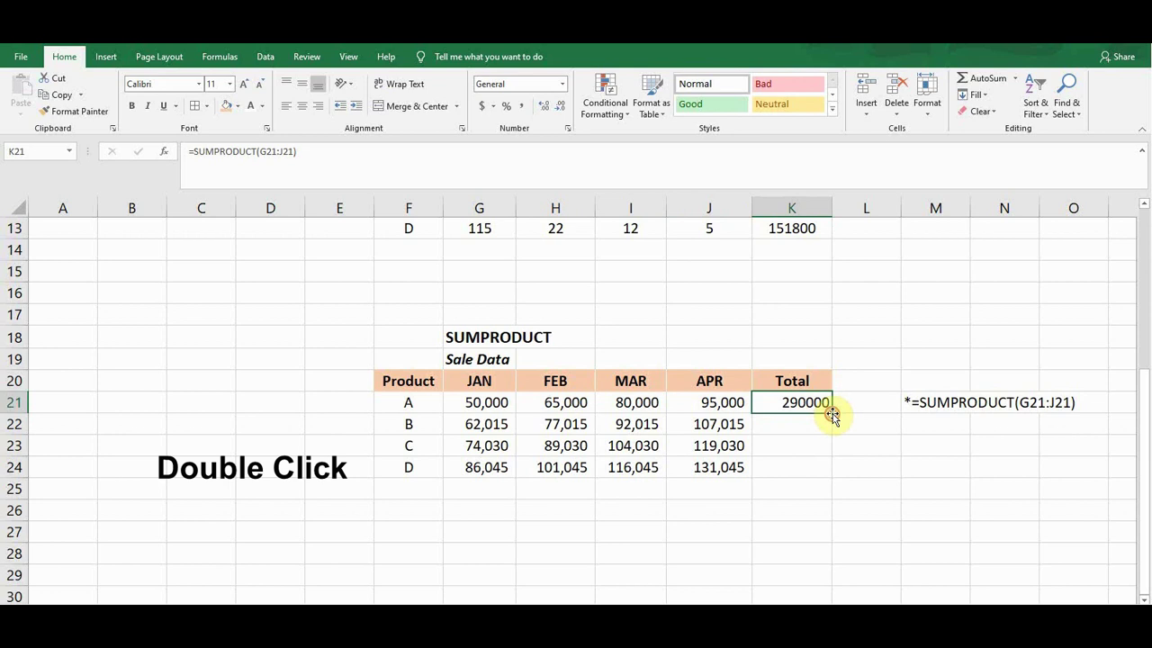
Fill K21's SUMPRODUCT formula down to K24 and check the products B–D totals.
double_click(832, 414)
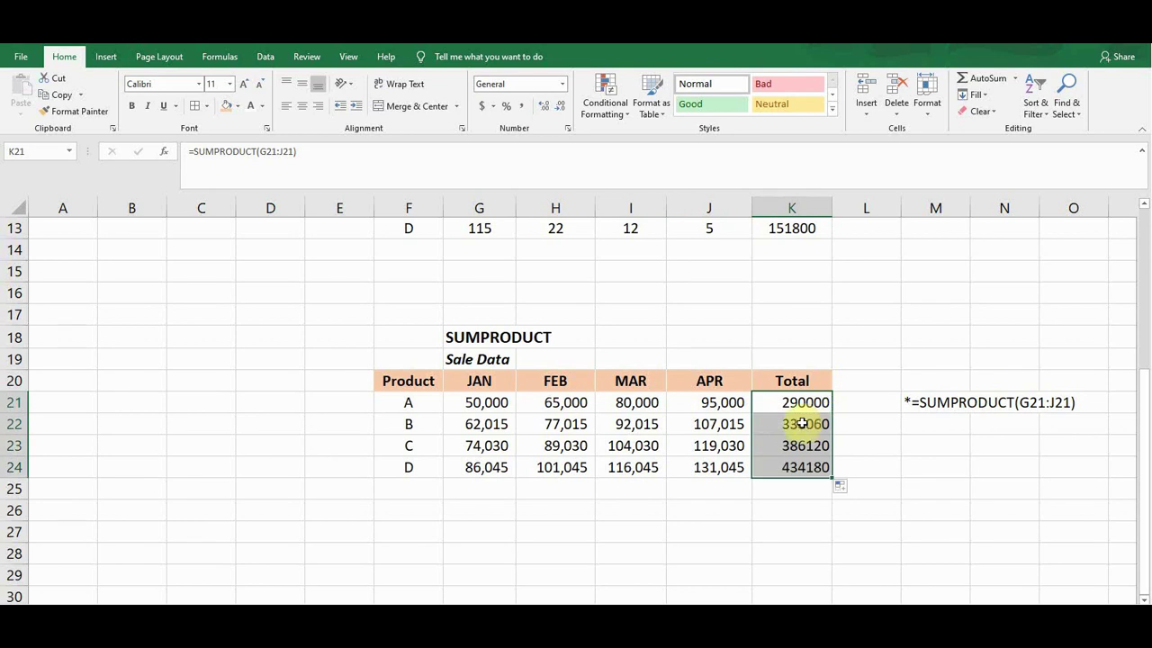
left_click(804, 429)
left_click(803, 445)
left_click(804, 467)
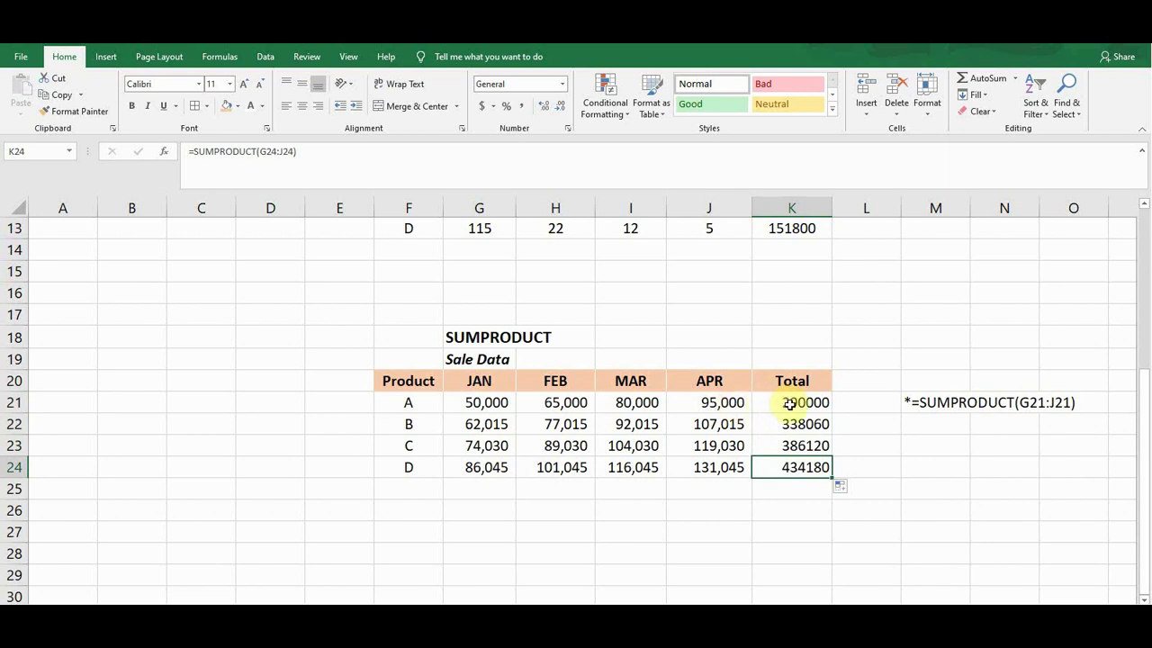
Recheck product A's JAN–APR values and the Total formulas for products B, C and D.
left_click(487, 404)
left_click(562, 404)
left_click(634, 404)
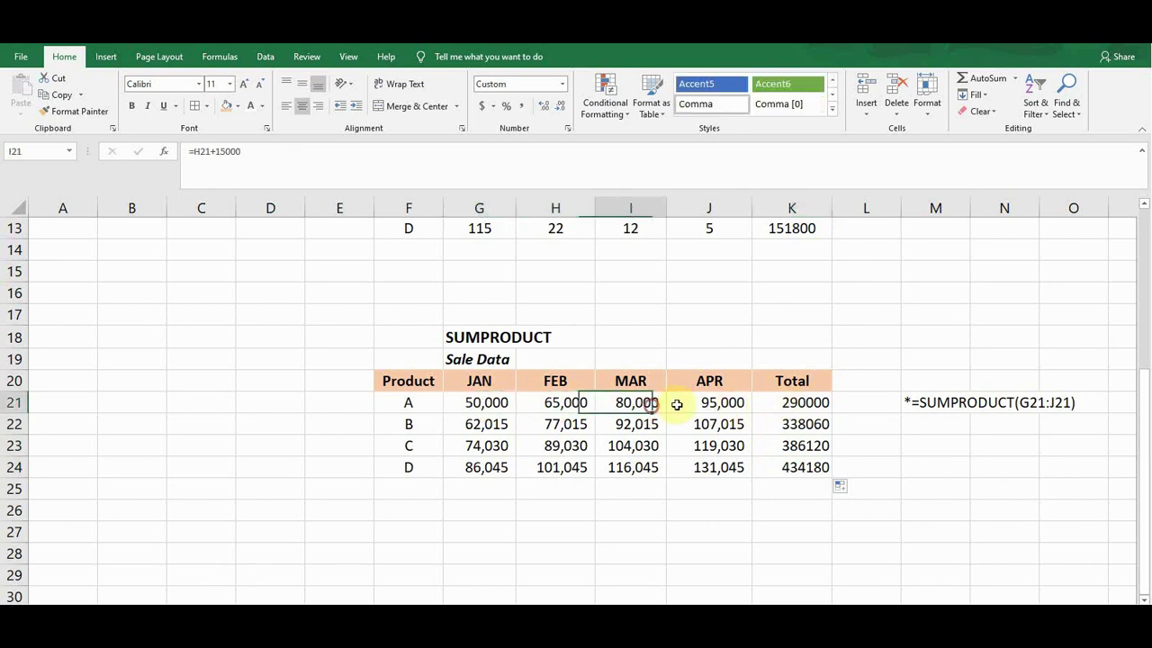
left_click(711, 404)
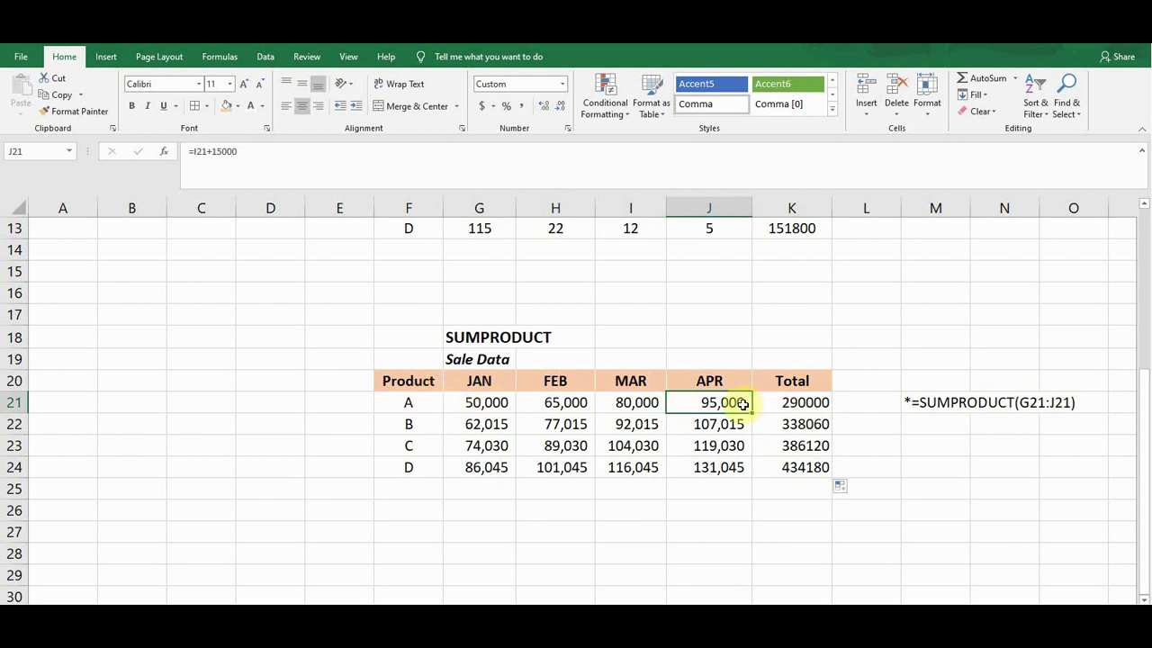
left_click(814, 425)
left_click(782, 450)
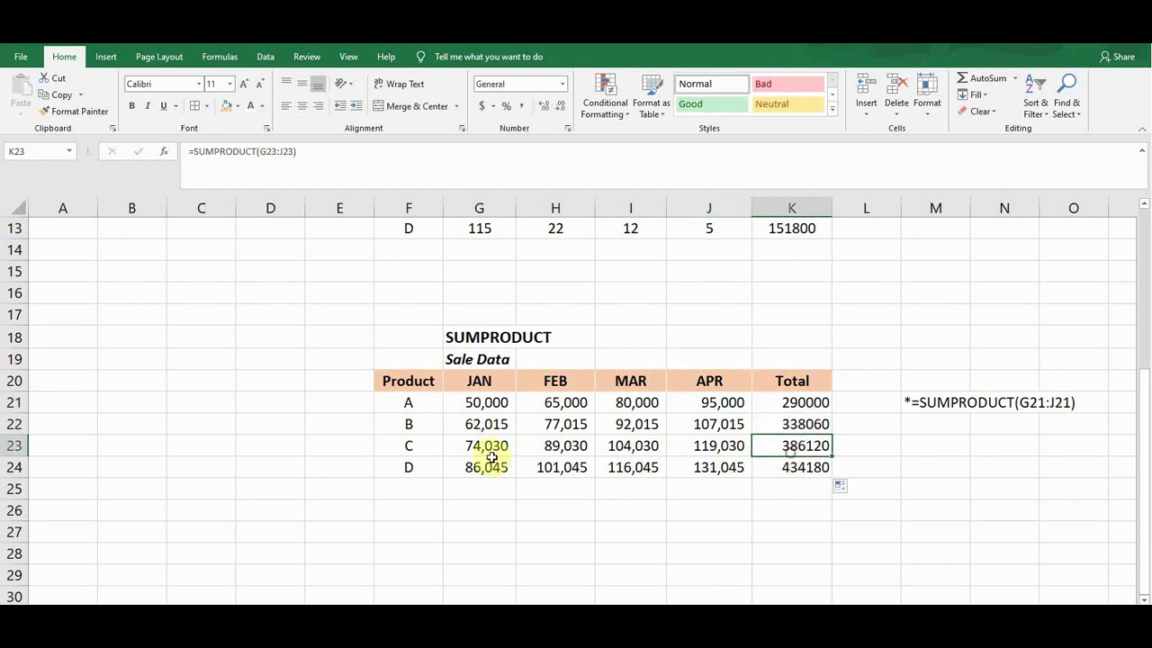
left_click(417, 473)
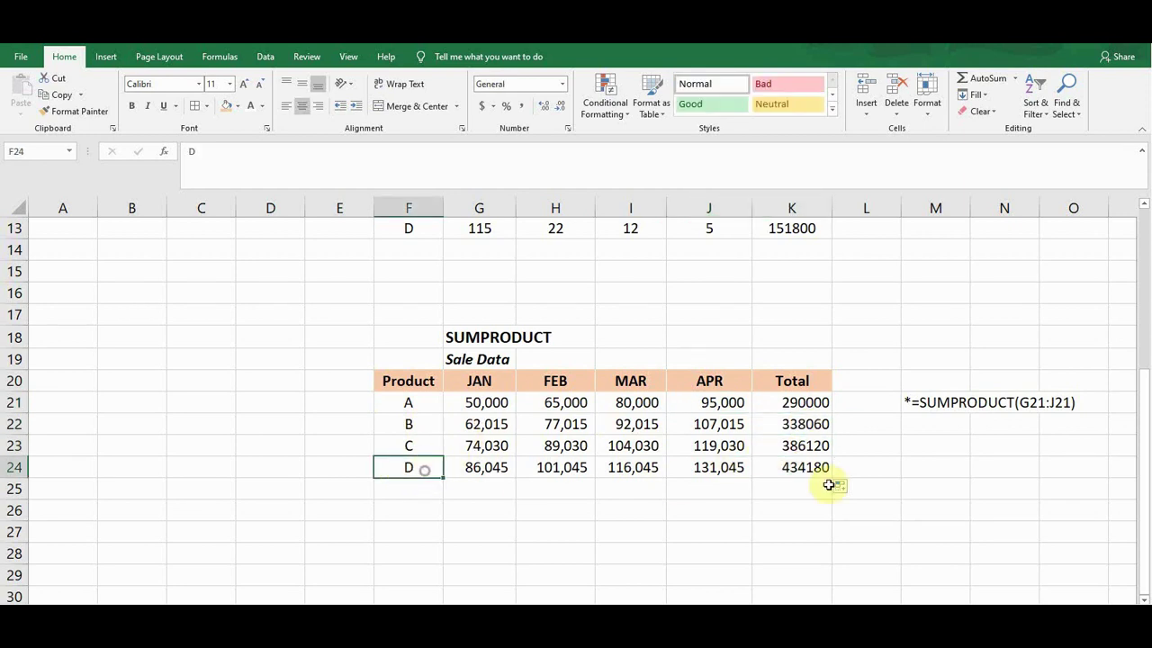
left_click(796, 470)
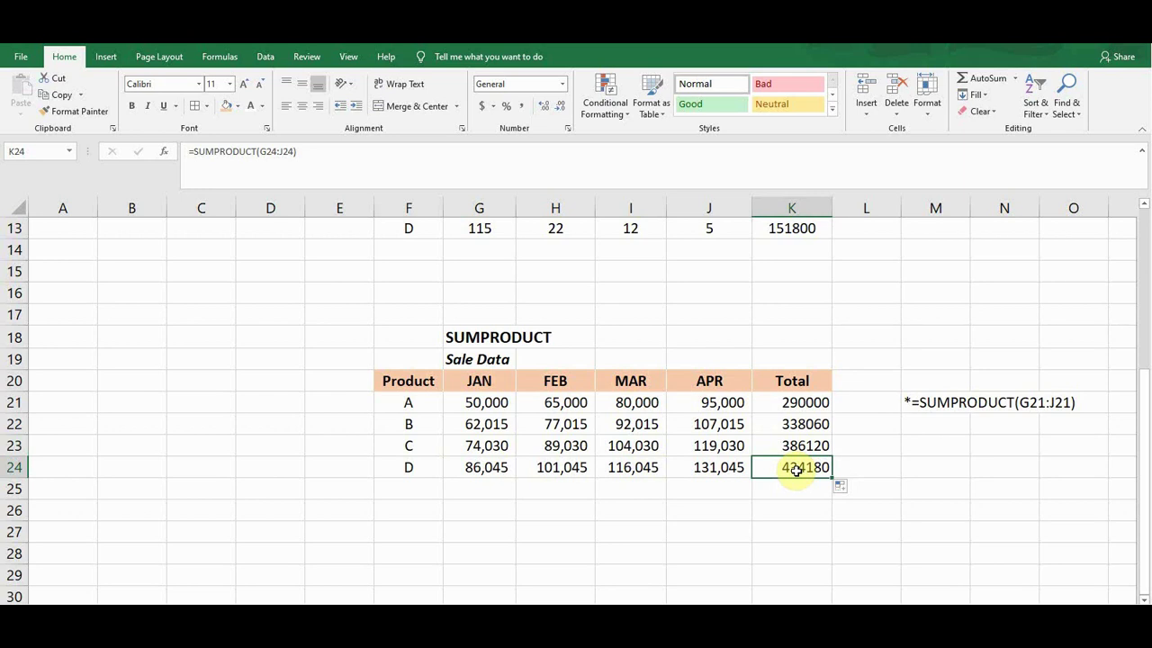
left_click(704, 403)
left_click(724, 435)
left_click(790, 404)
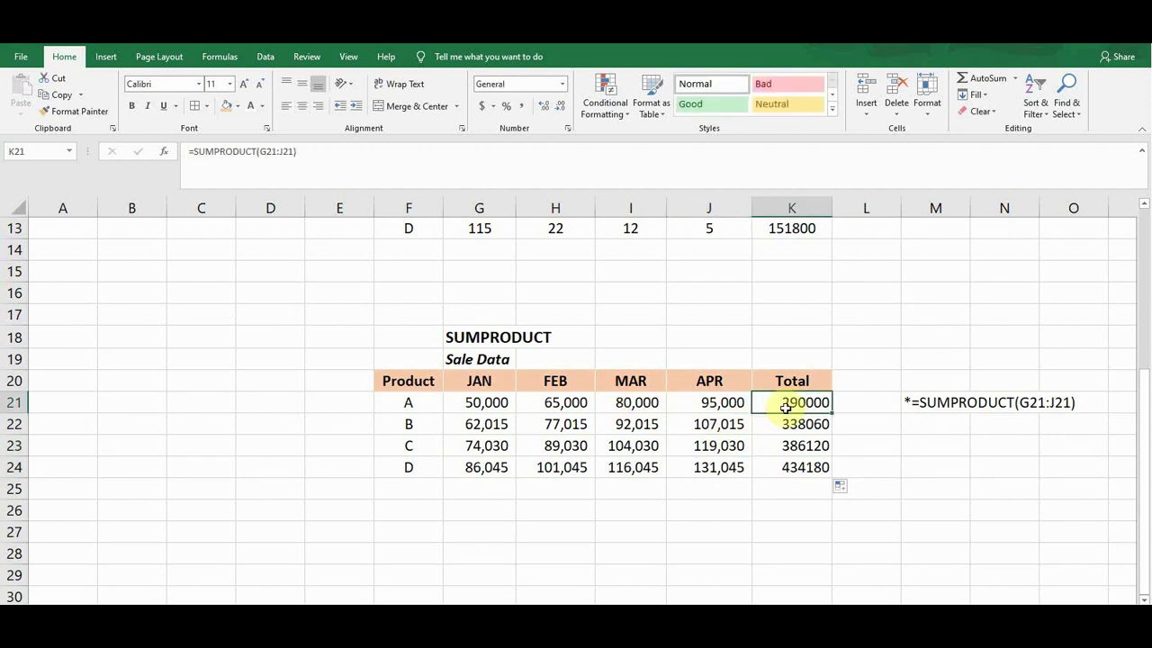
left_click(675, 509)
scroll(658, 481, "up", 4)
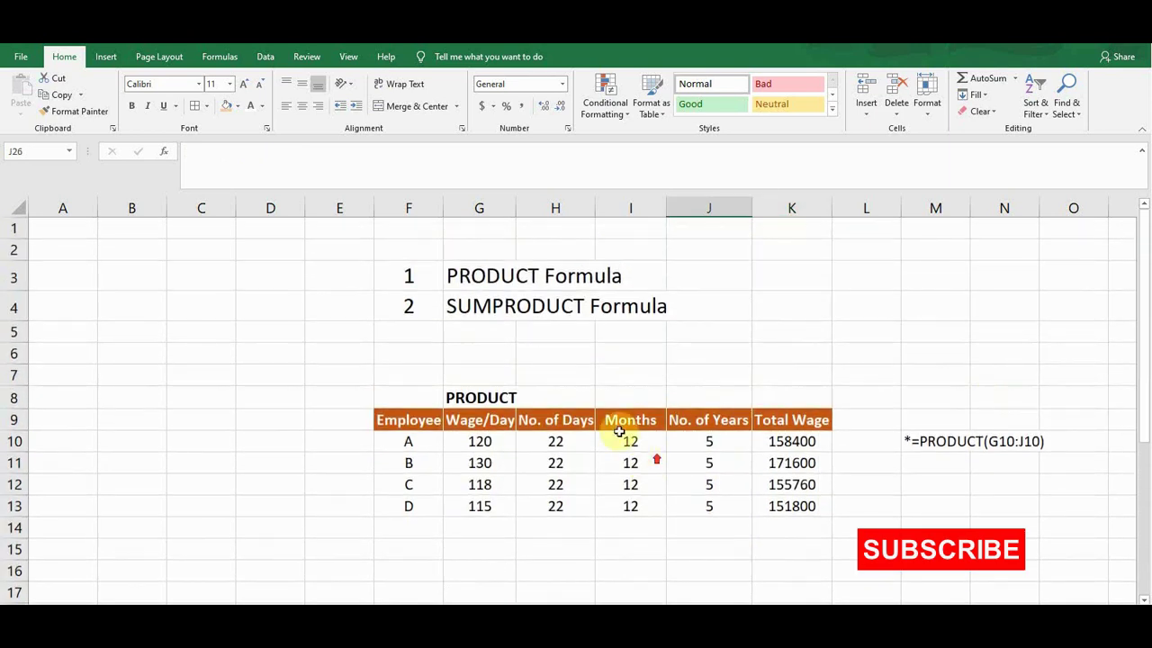